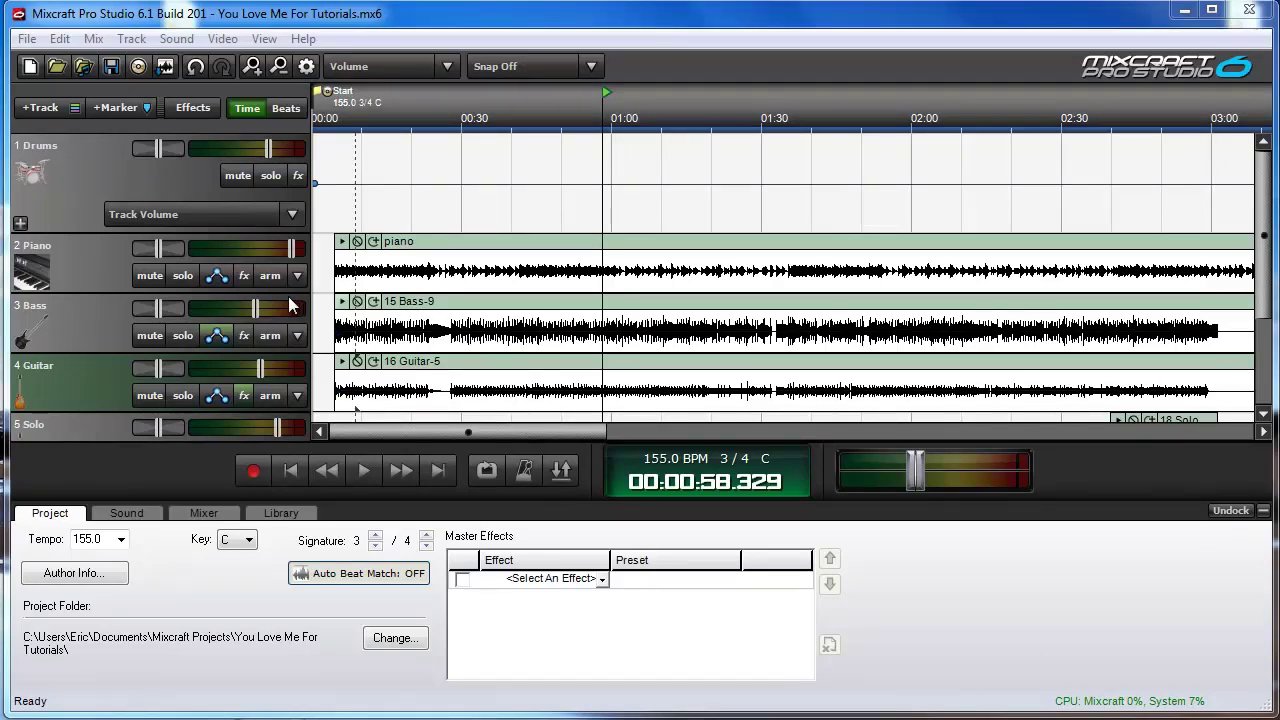
Solo the piano track and audition it from near the song start.
click(193, 274)
click(387, 112)
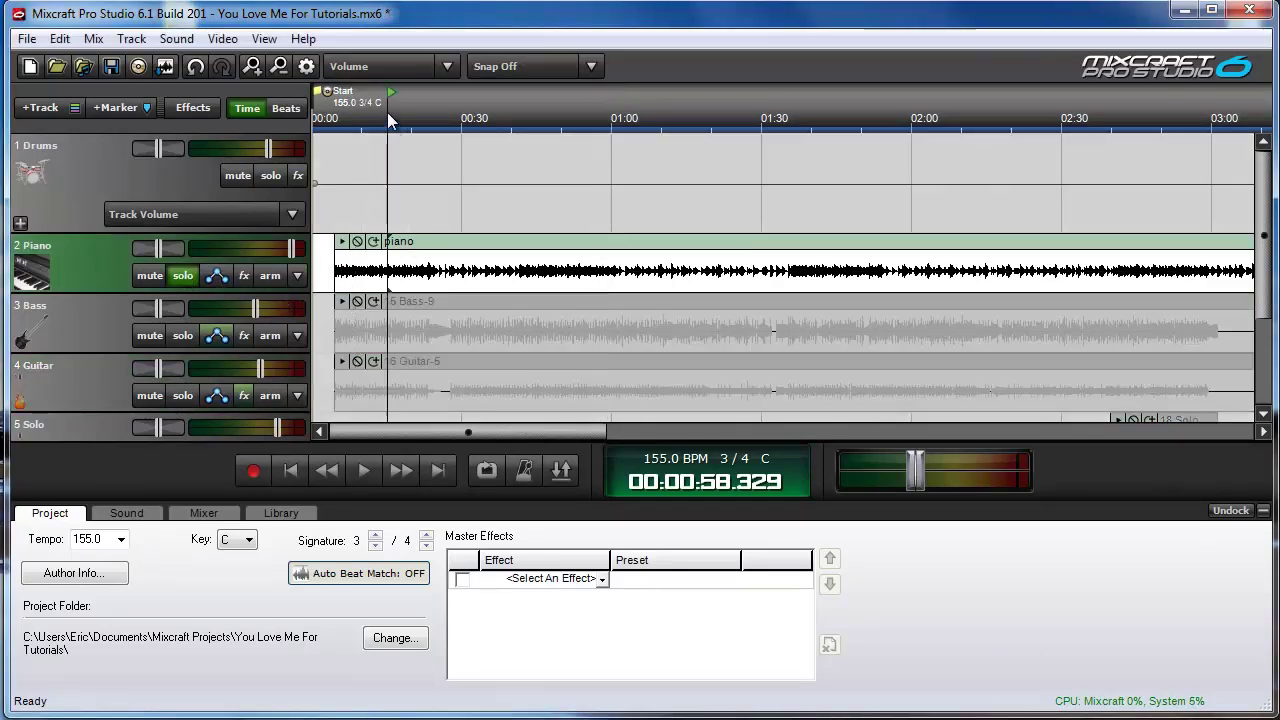
click(365, 470)
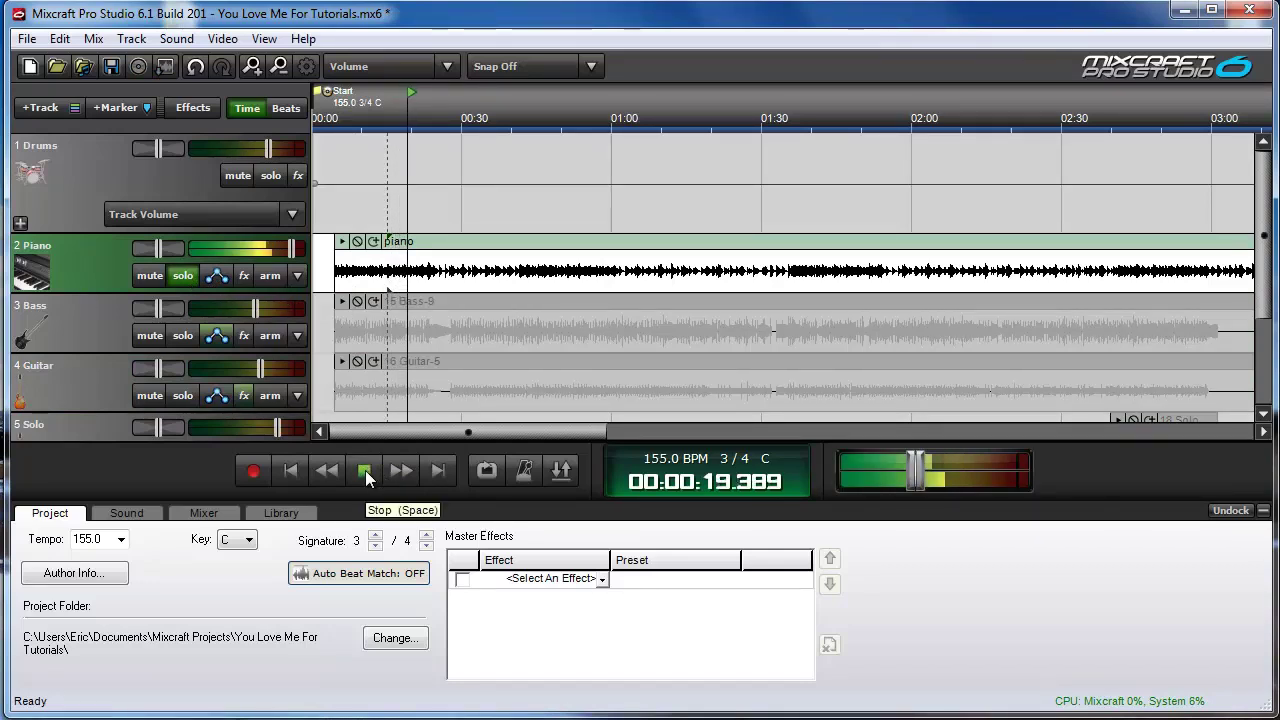
click(365, 470)
Add Acoustica Chorus to the piano's effect list and play the soloed piano.
click(245, 275)
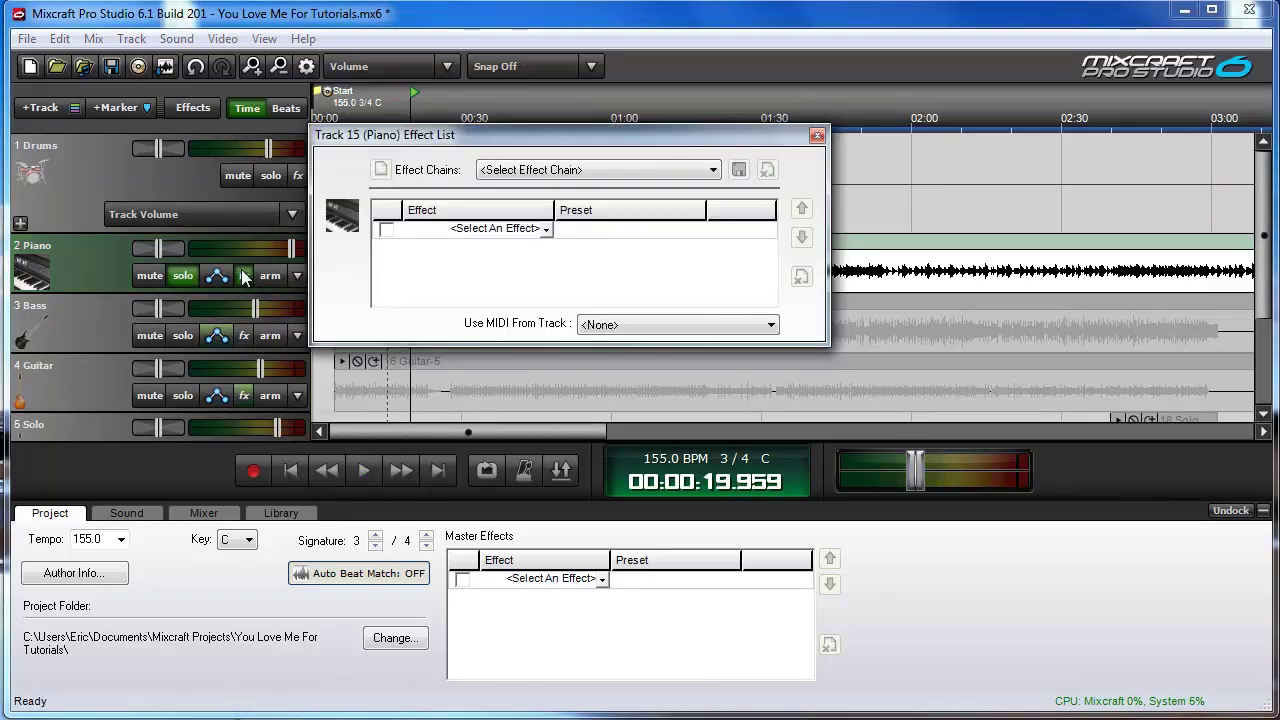
click(442, 232)
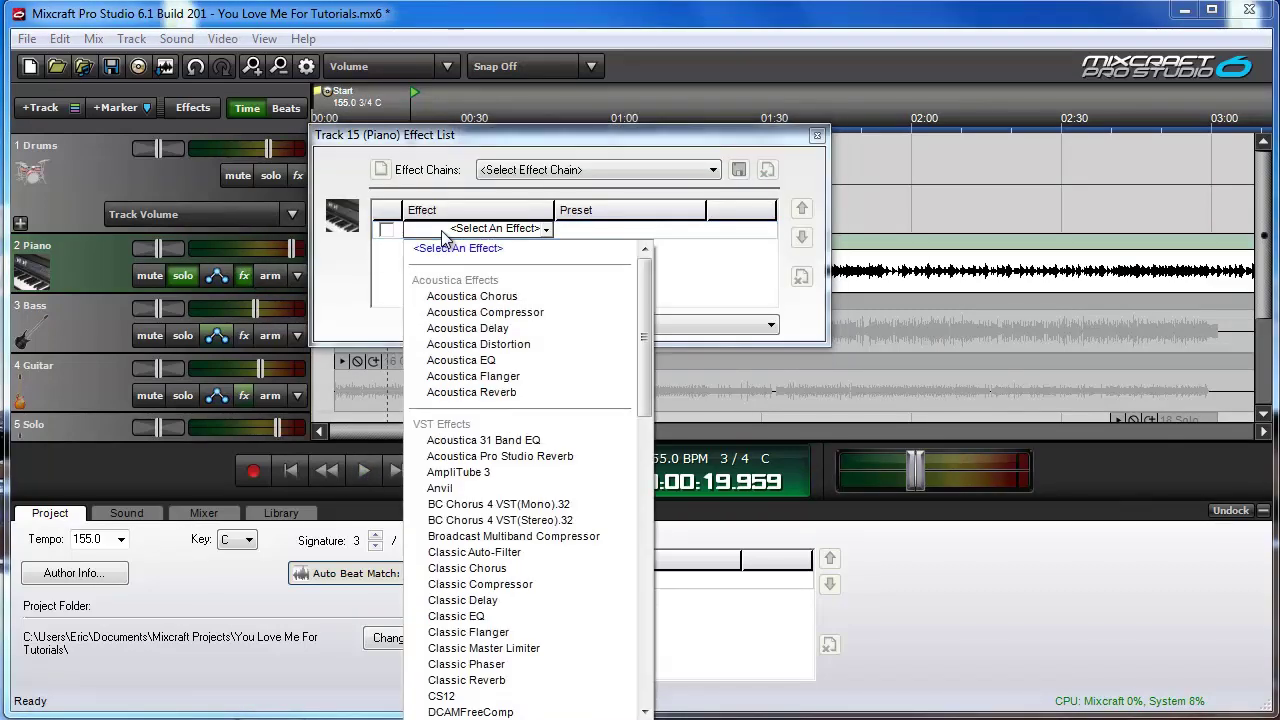
click(497, 299)
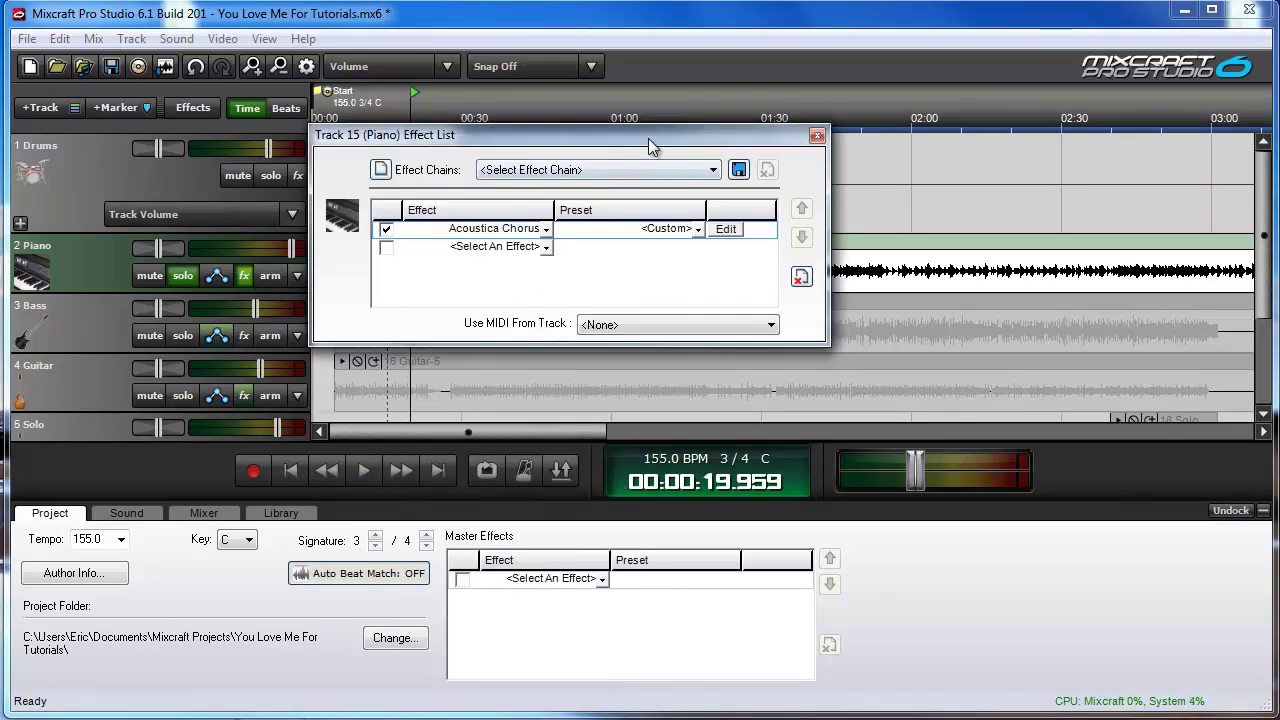
drag(696, 142, 577, 350)
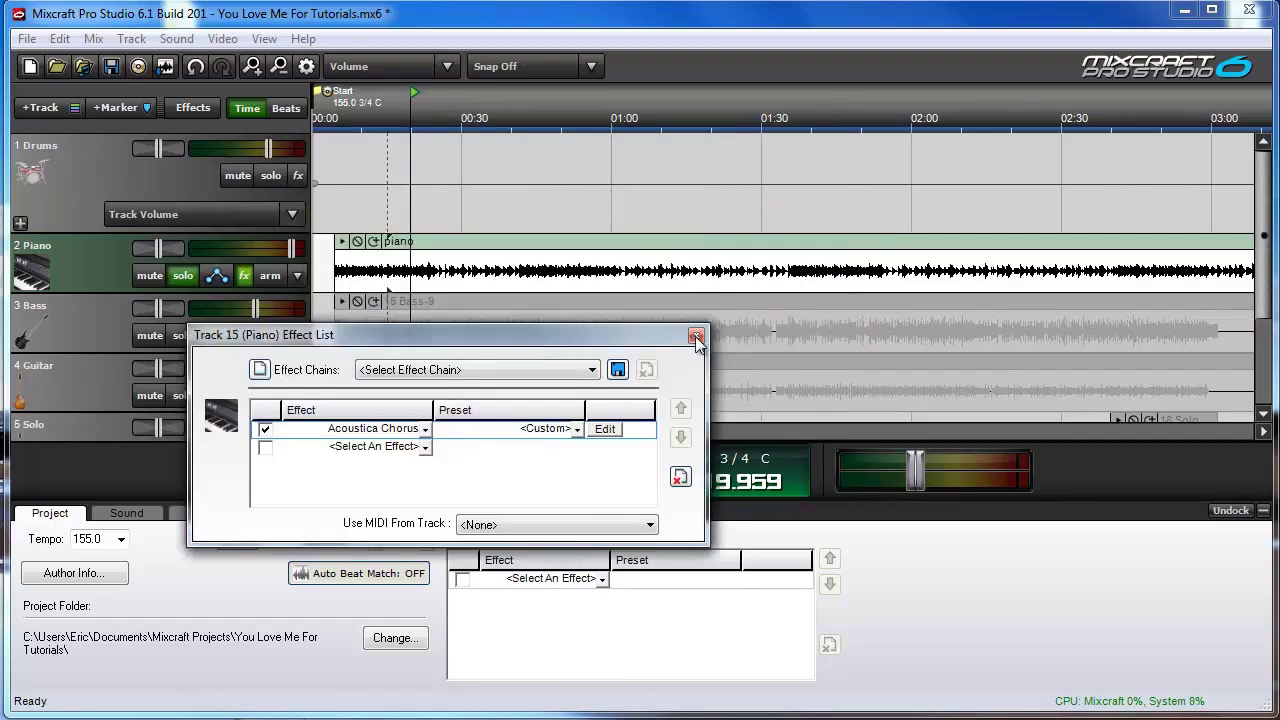
click(696, 335)
click(359, 473)
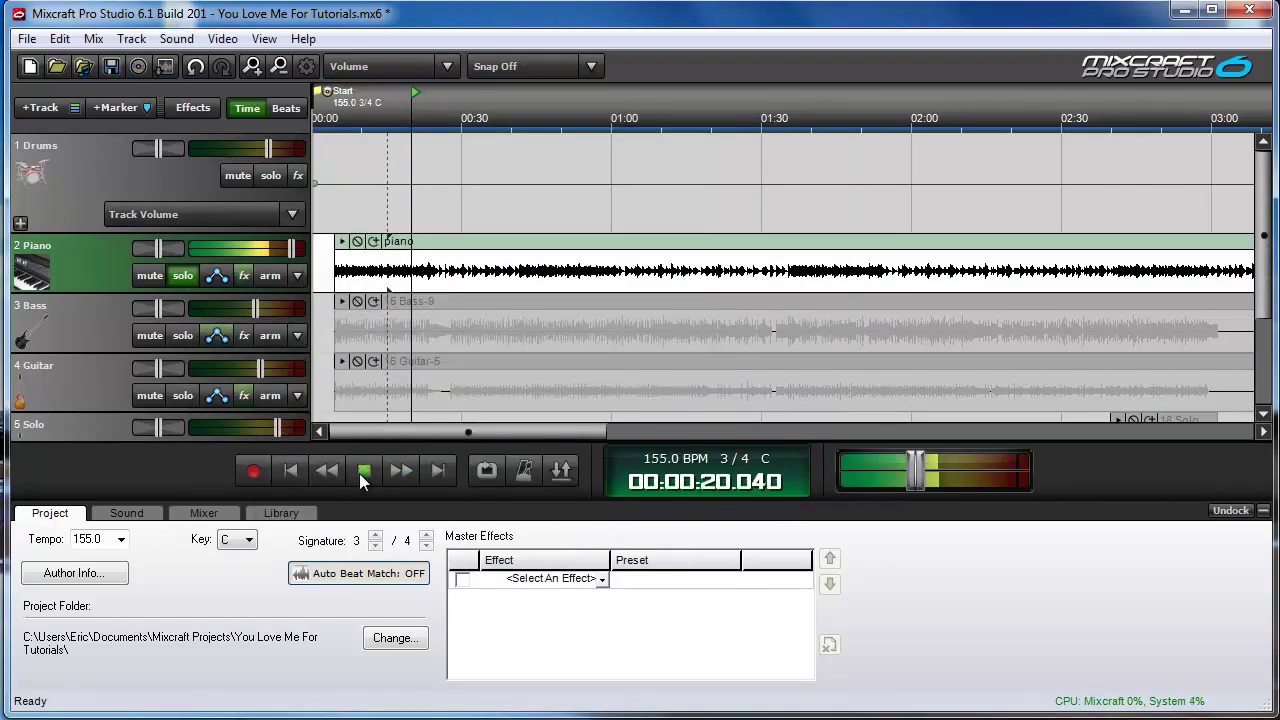
click(244, 277)
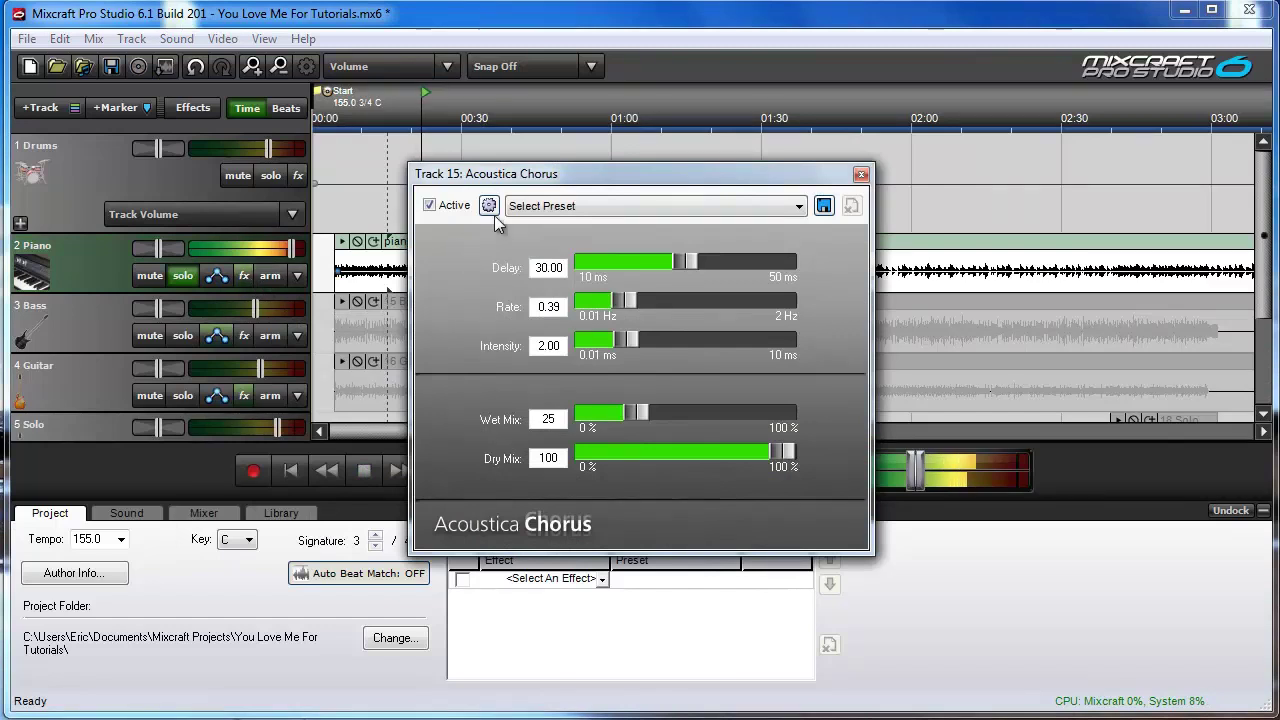
drag(572, 174, 877, 166)
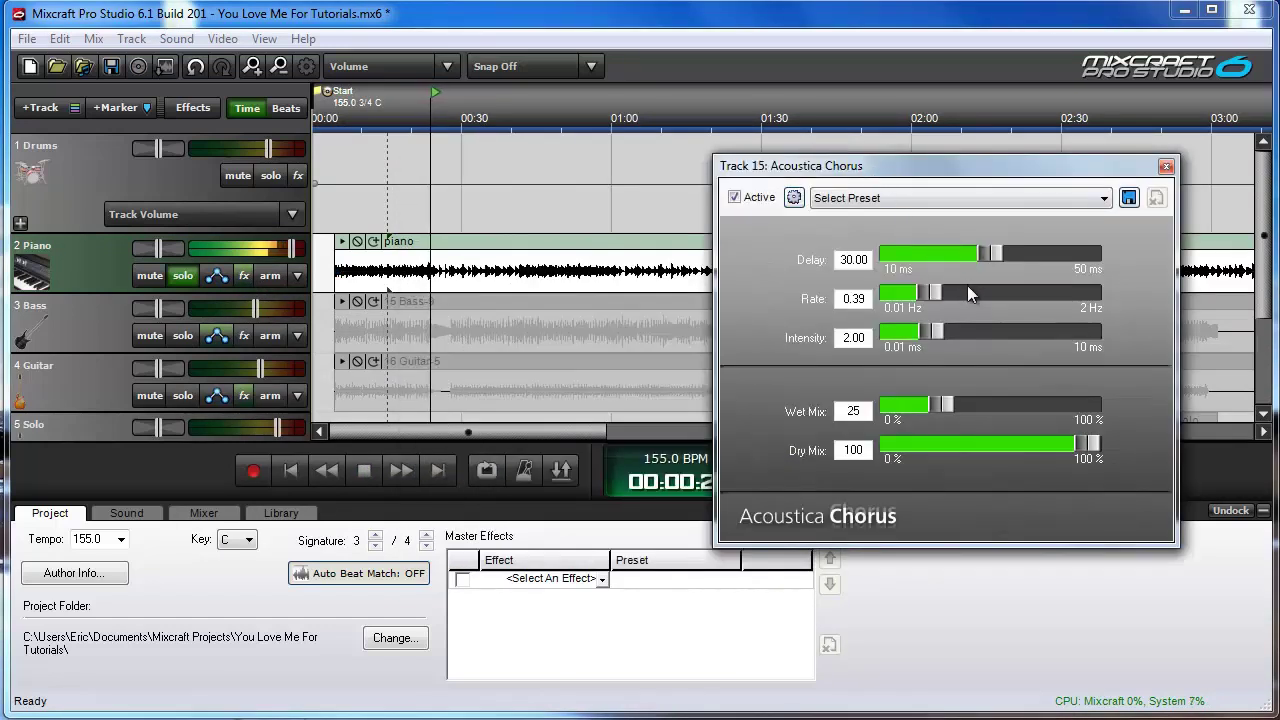
click(358, 478)
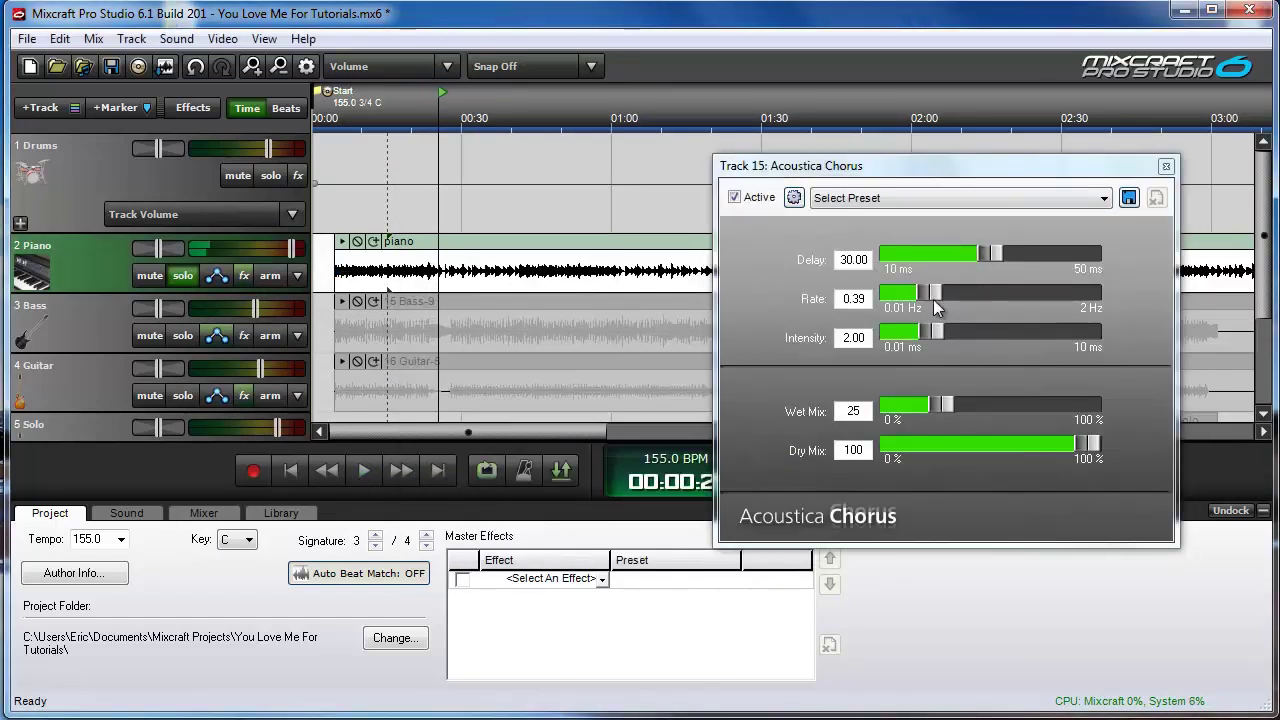
drag(947, 168, 925, 125)
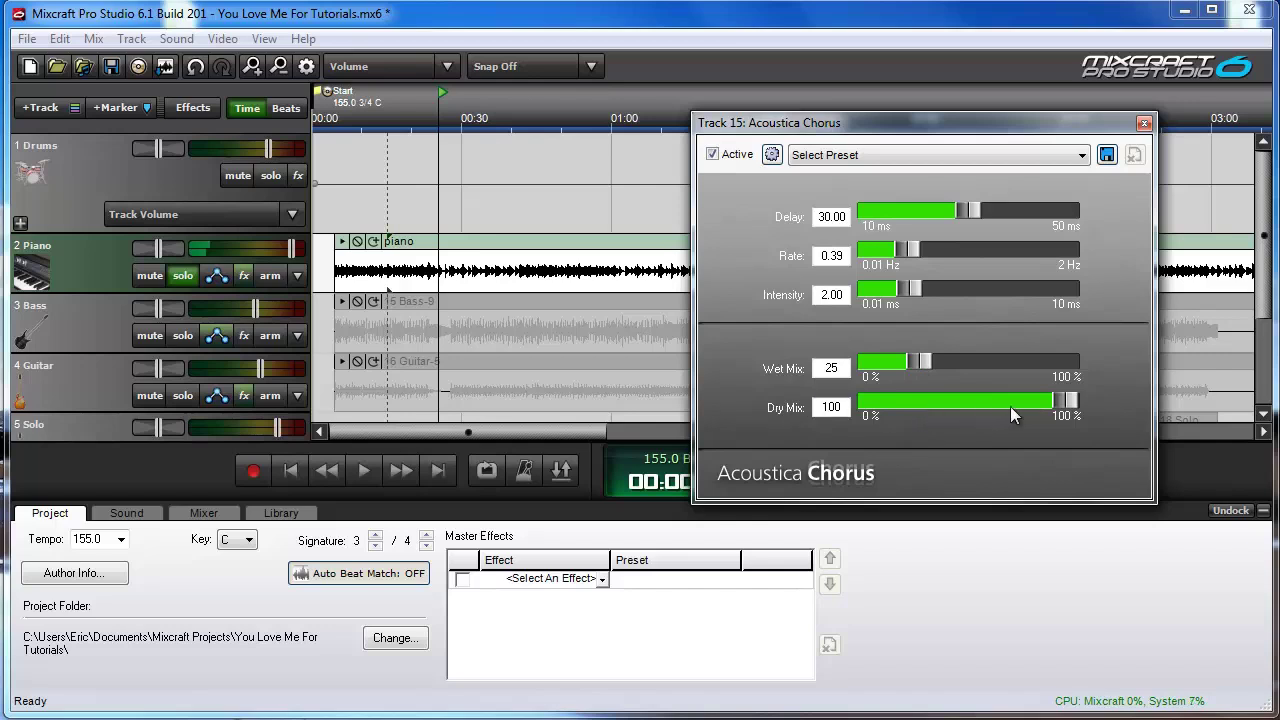
Tune the piano chorus to wet 100, delay 50, rate 0.54, intensity 1.86, dry 88.
click(367, 476)
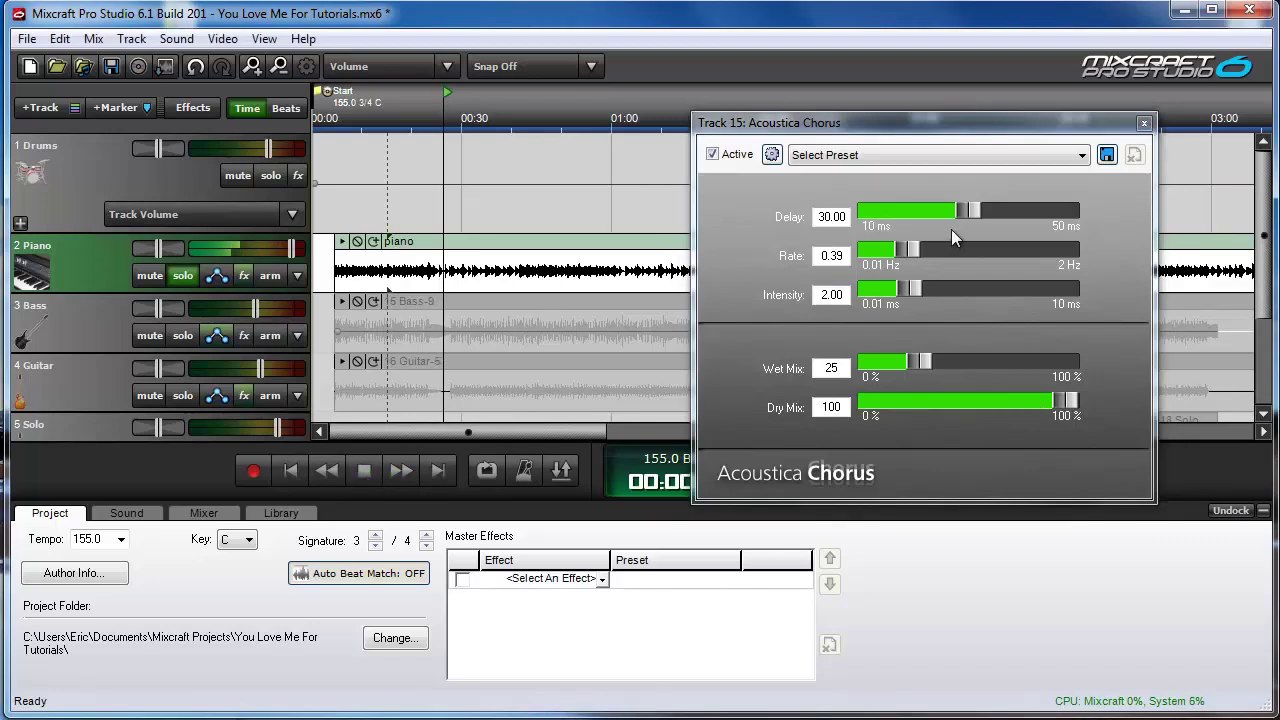
drag(916, 362, 1060, 360)
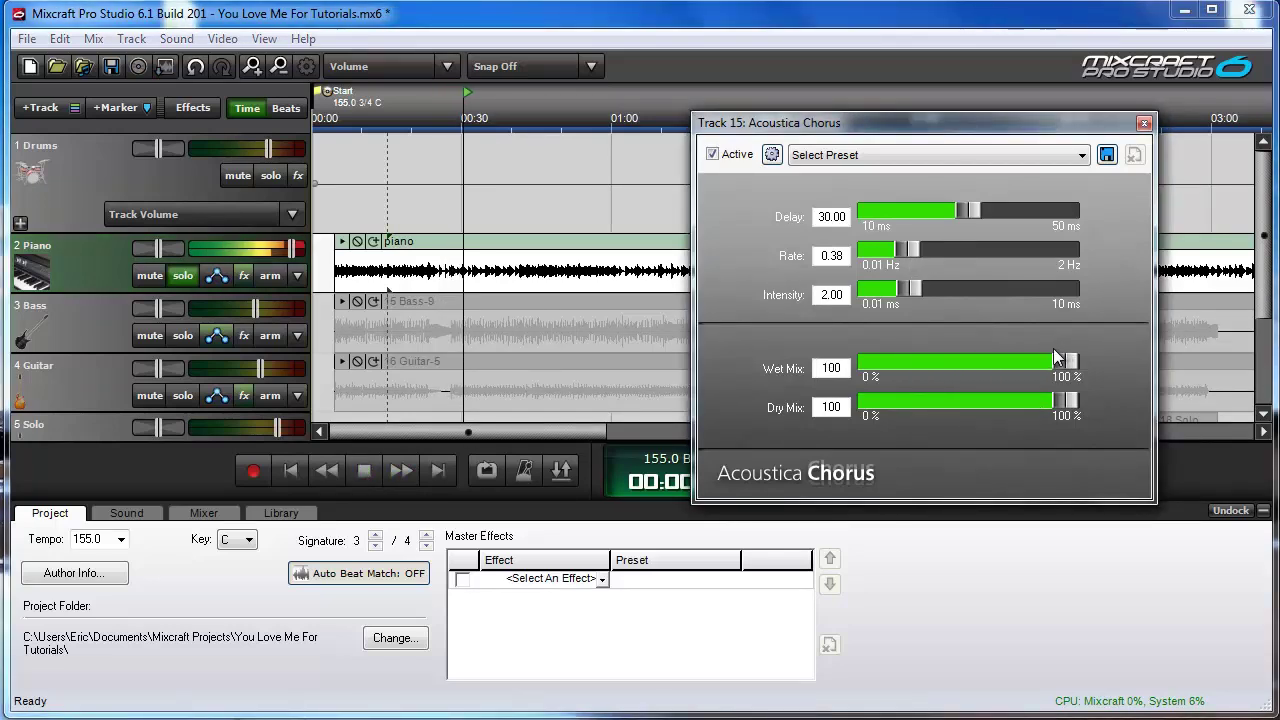
drag(912, 250, 1045, 251)
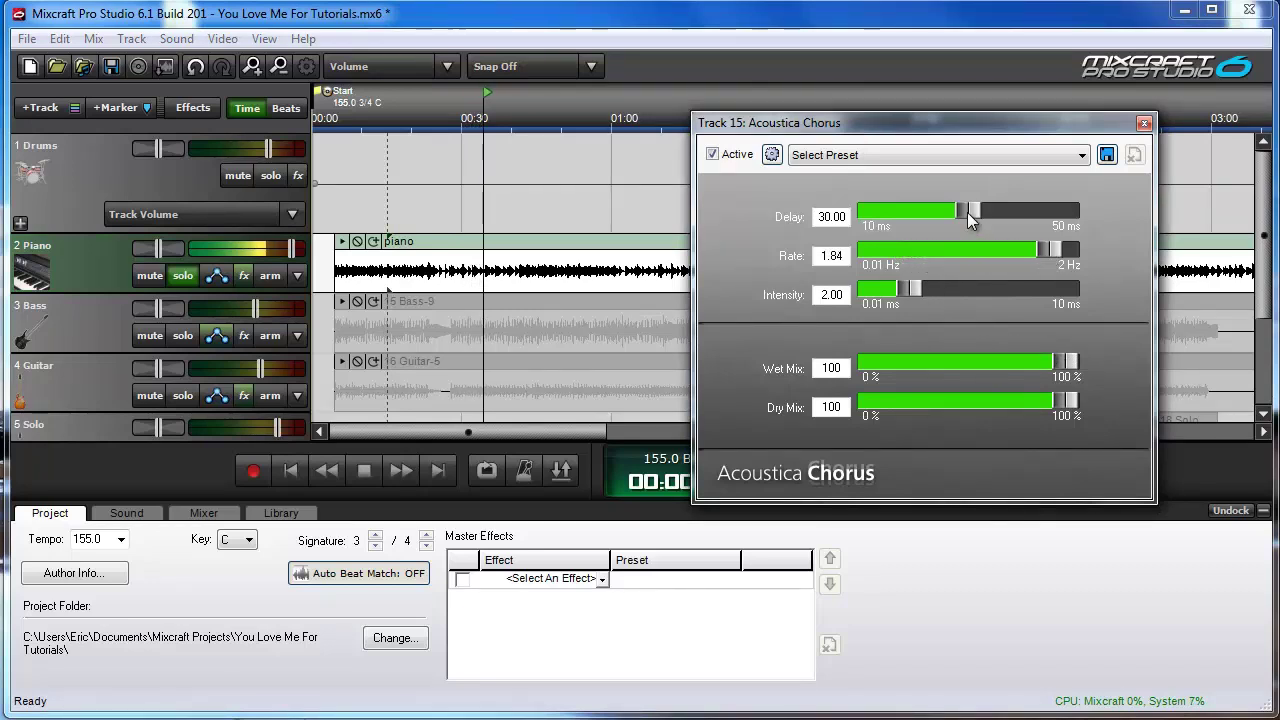
mouse_move(912, 289)
mouse_down()
mouse_move(1035, 289)
mouse_move(907, 295)
mouse_up()
drag(1045, 251, 921, 250)
drag(970, 211, 1075, 211)
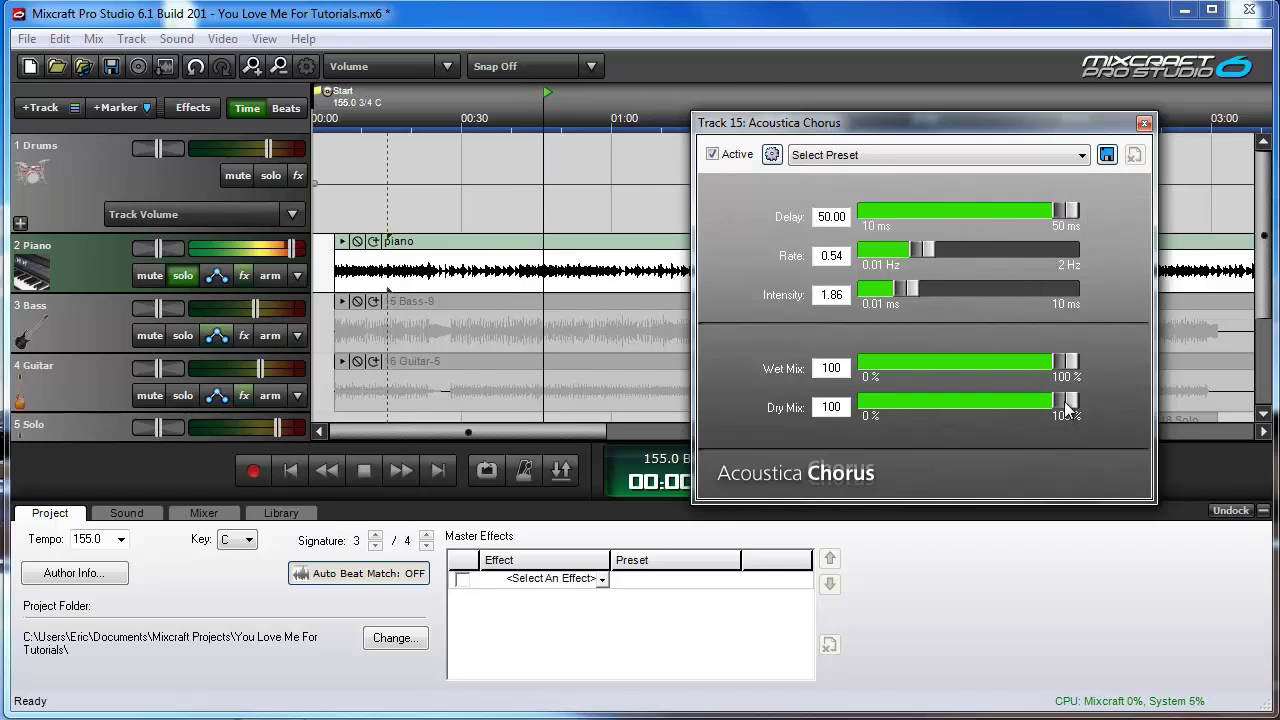
mouse_move(1067, 401)
mouse_down()
mouse_move(1025, 401)
mouse_move(1045, 395)
mouse_up()
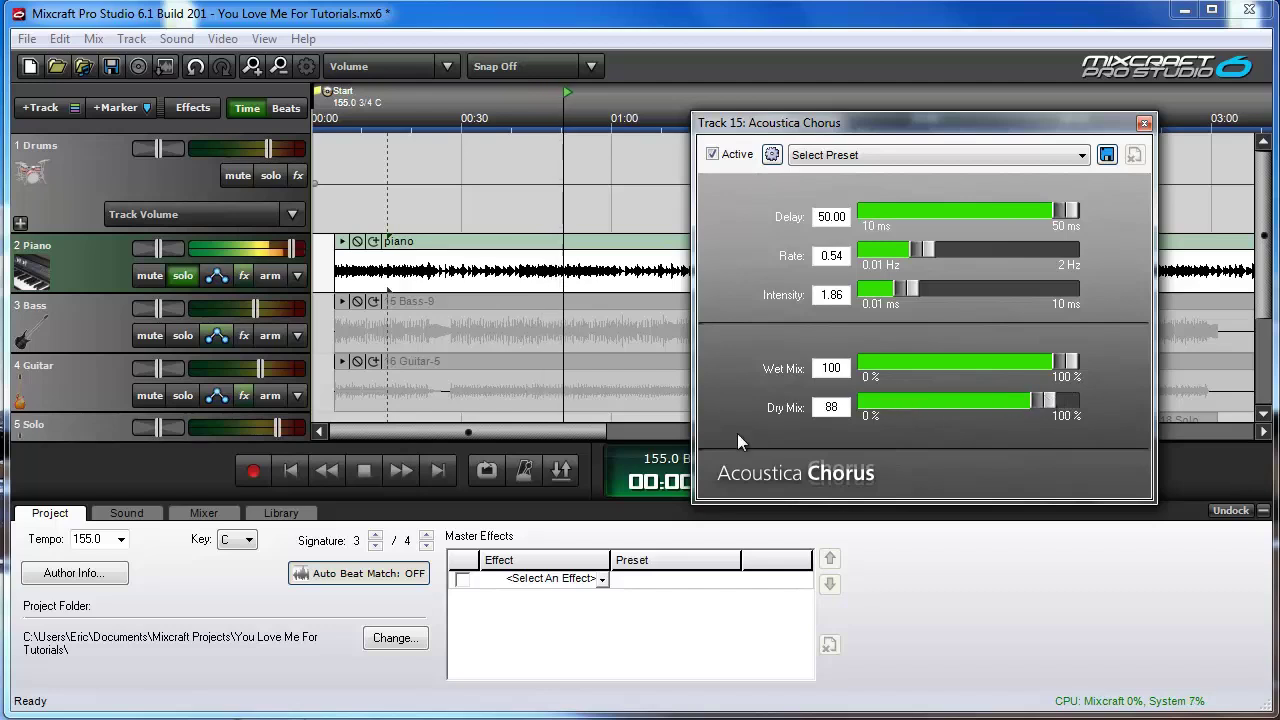
click(365, 471)
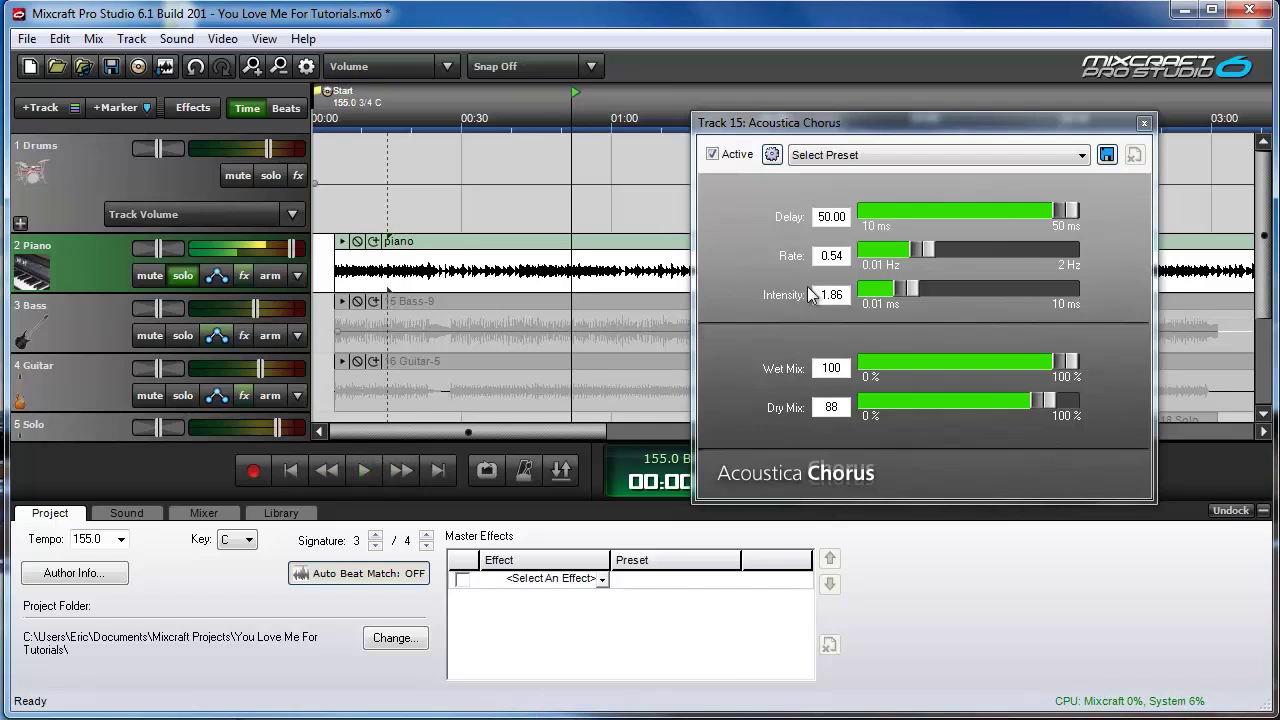
click(1144, 122)
Move the solo from piano to bass and add Acoustica Chorus to the bass effects.
click(180, 278)
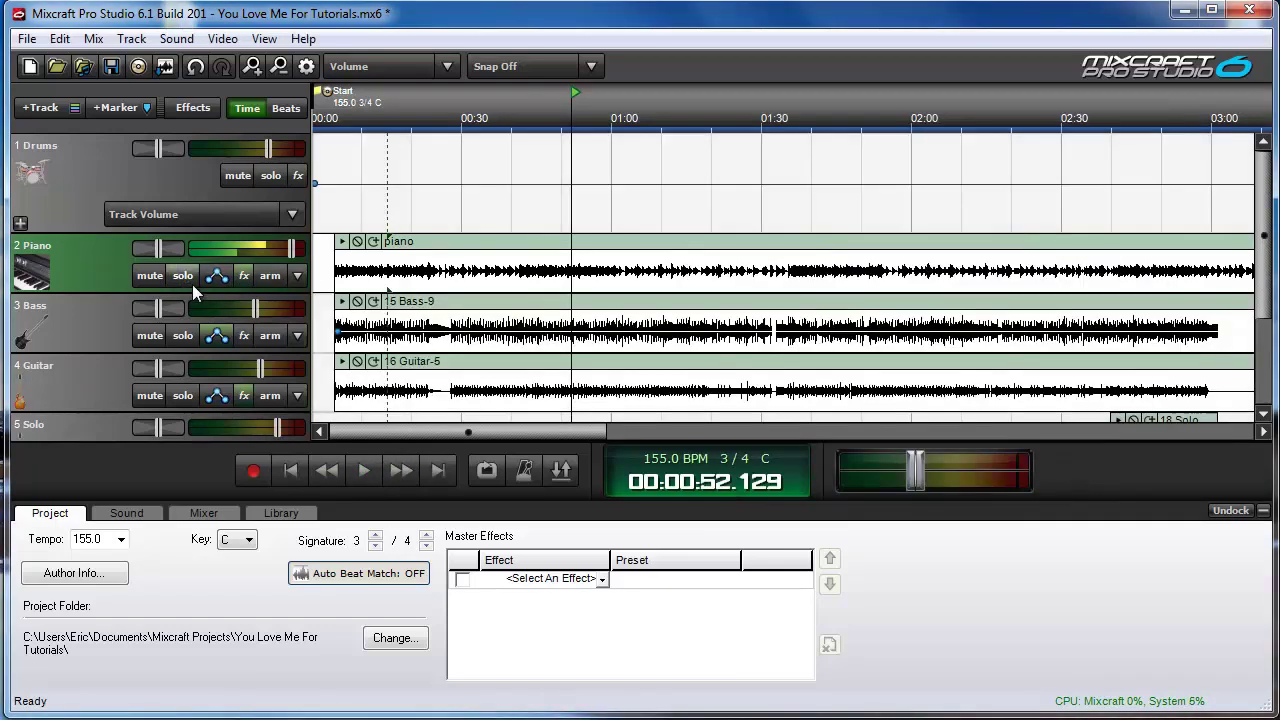
click(180, 336)
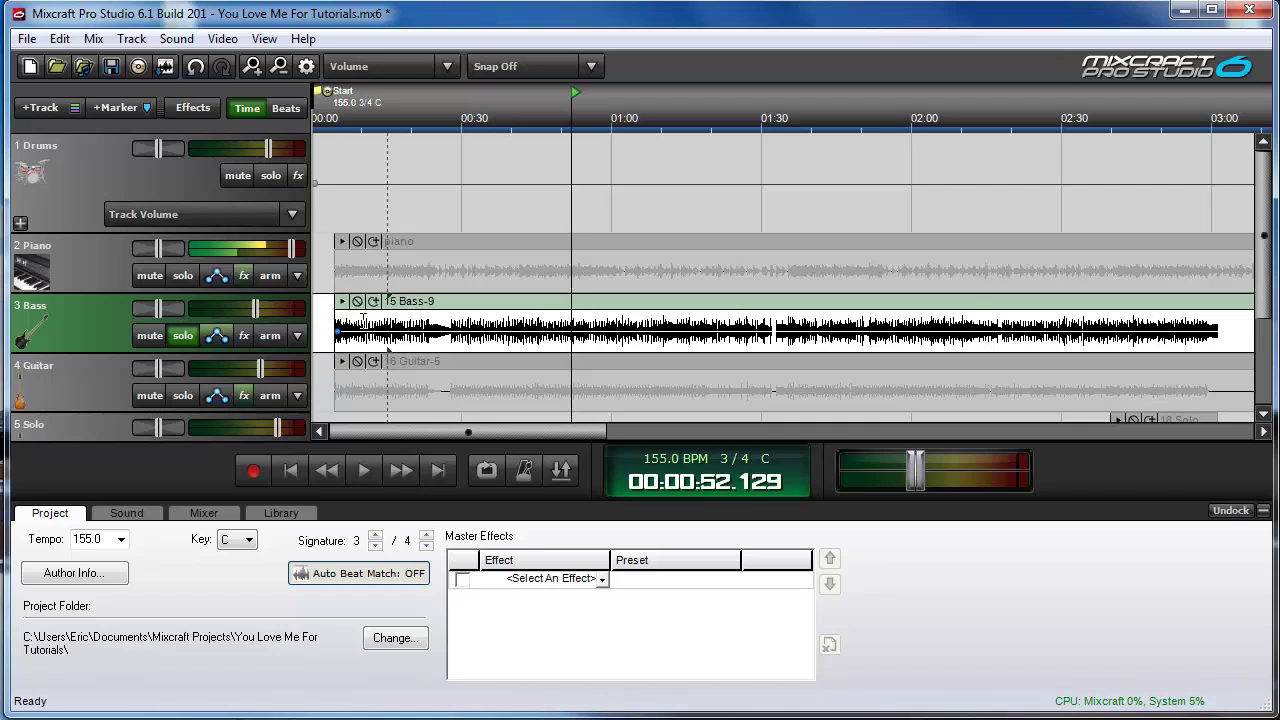
click(244, 335)
click(490, 350)
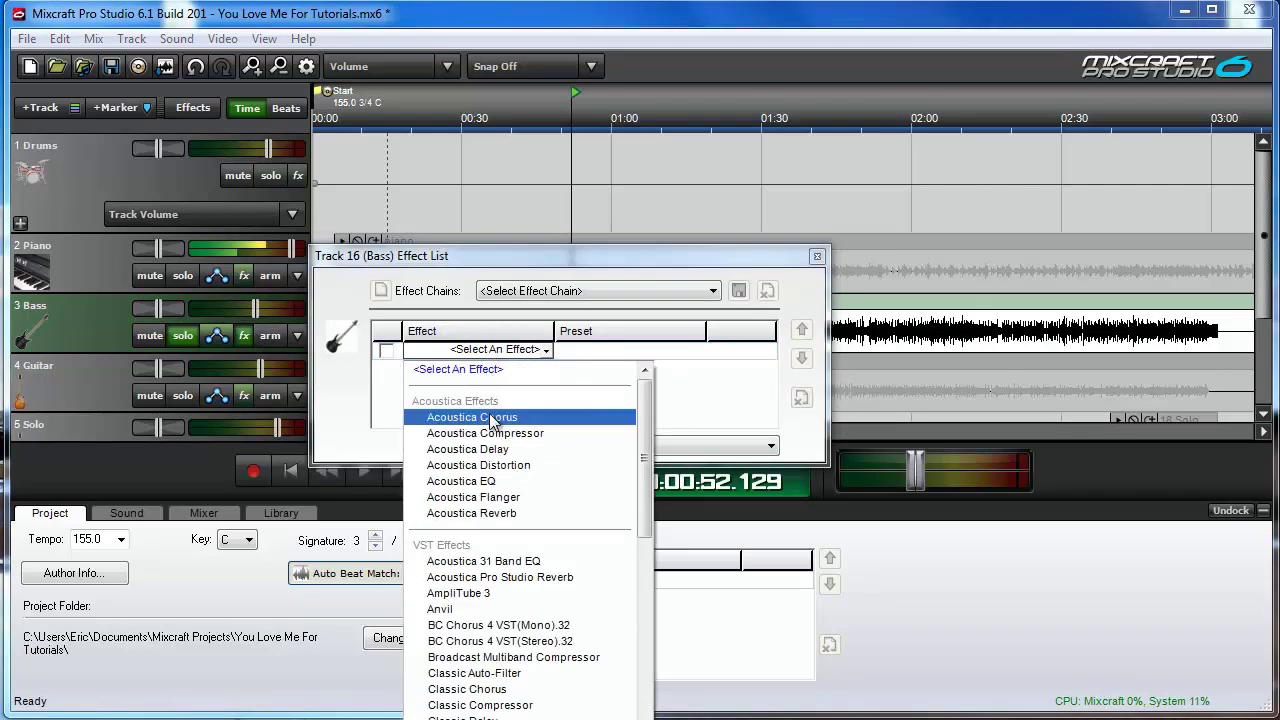
click(490, 412)
drag(558, 270, 944, 165)
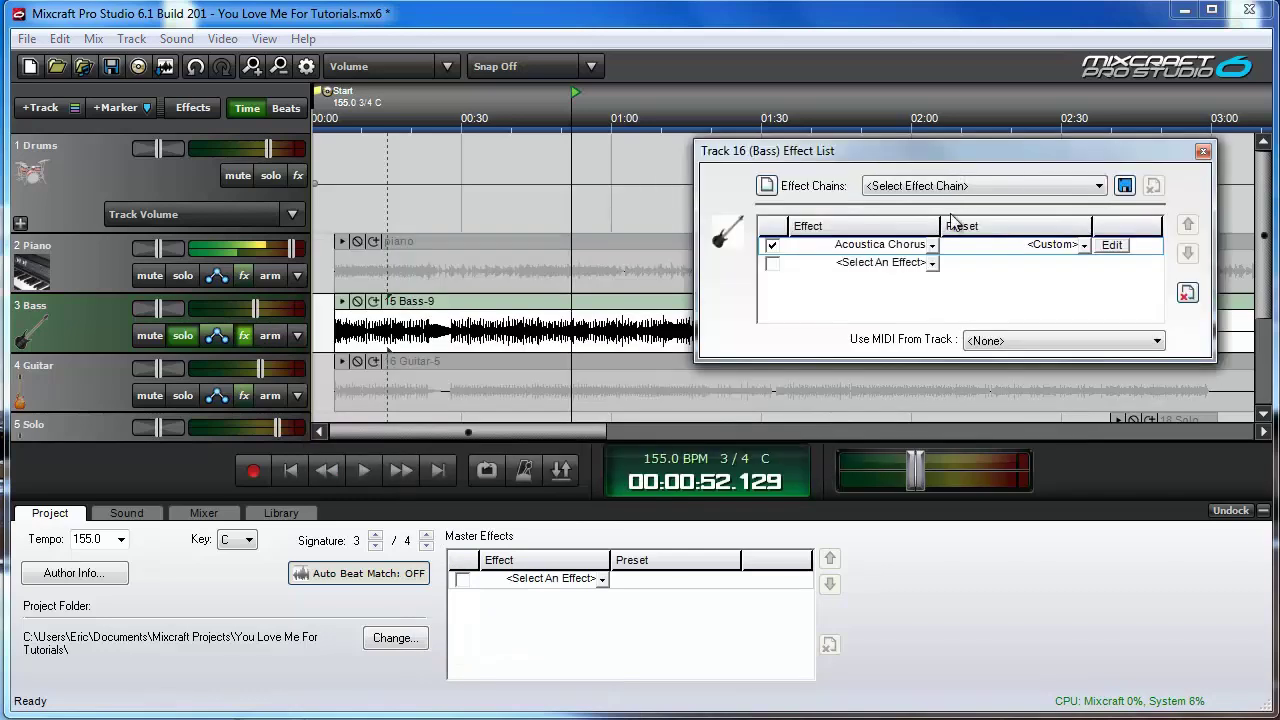
Play the soloed bass, compare its chorus off and on, and raise the bass volume.
click(1112, 245)
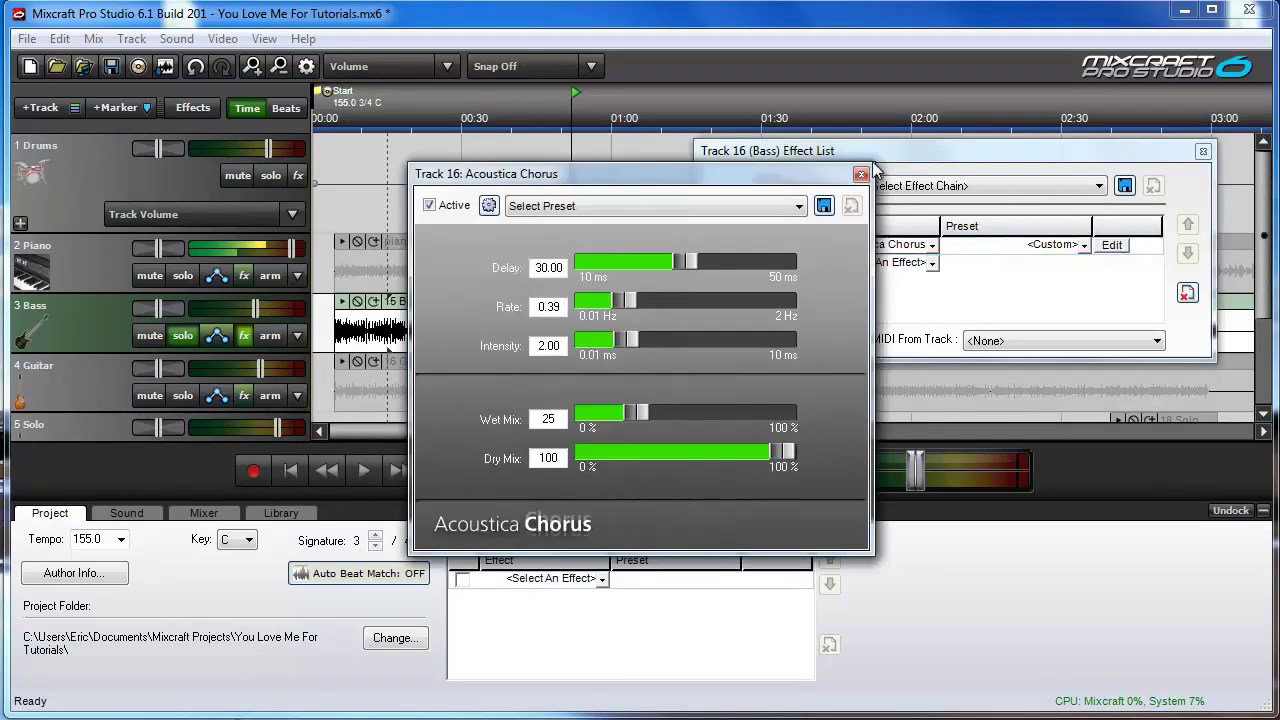
drag(470, 174, 726, 125)
click(364, 470)
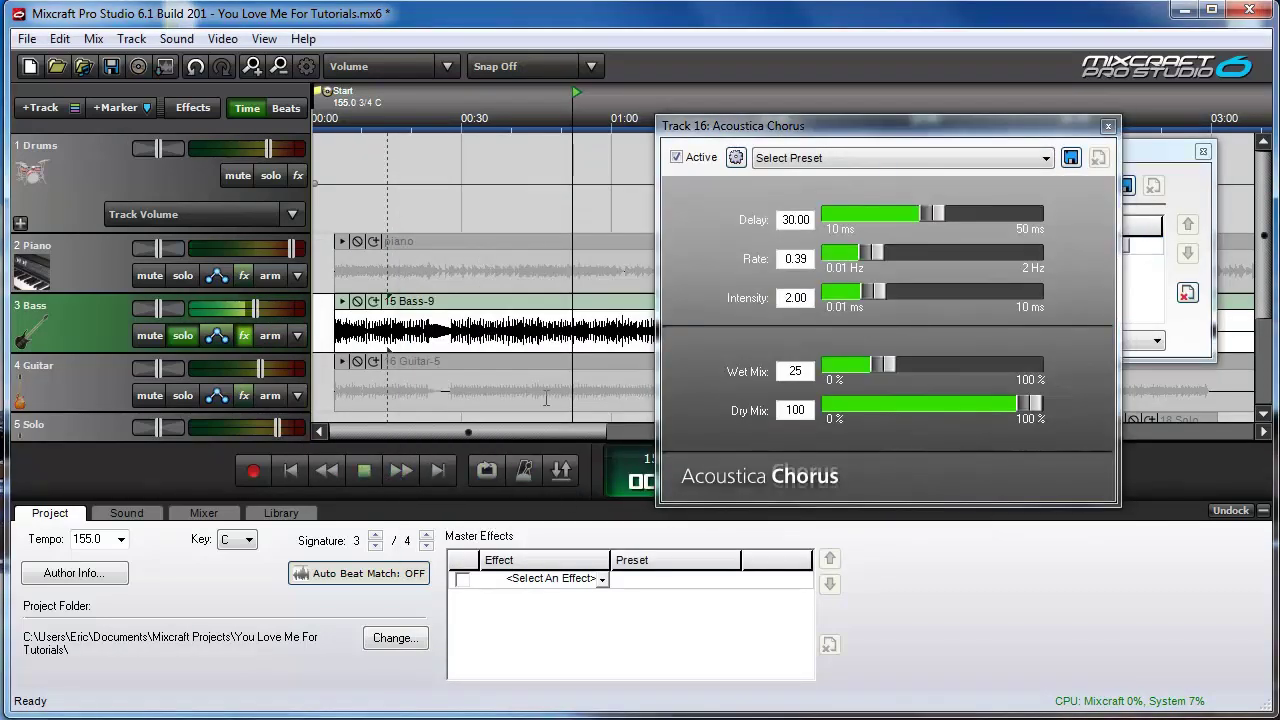
click(676, 157)
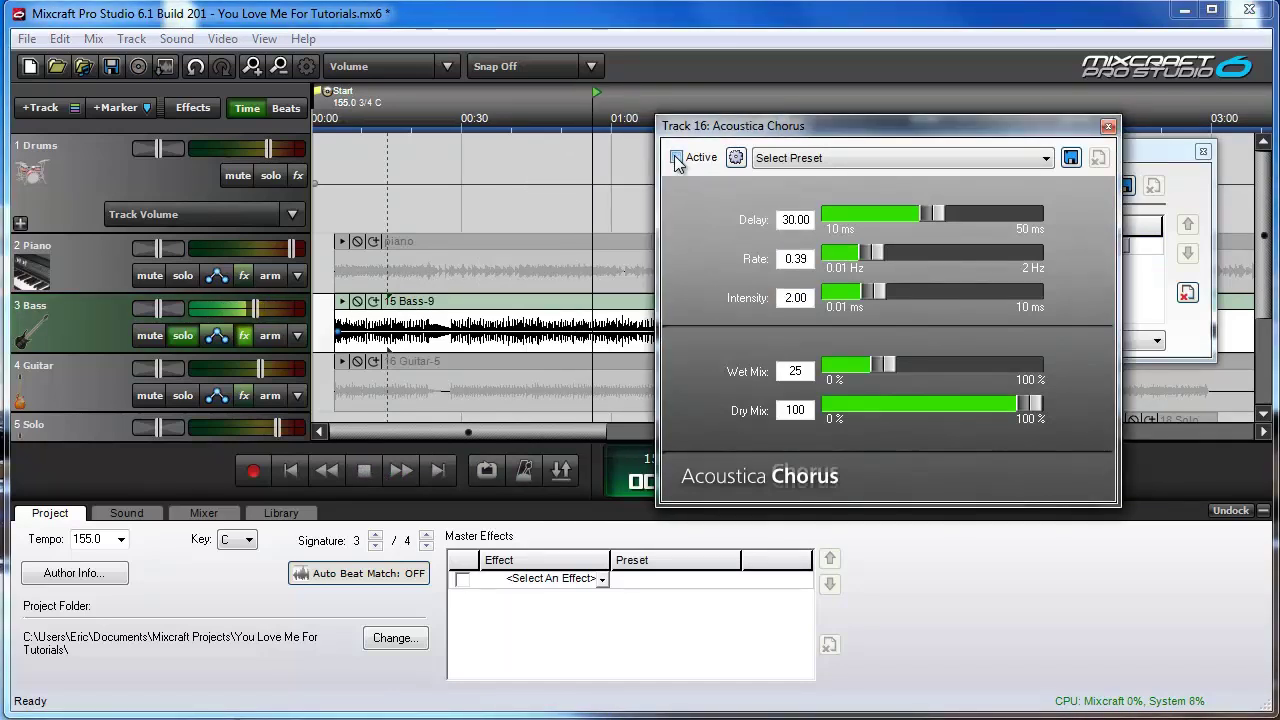
click(676, 157)
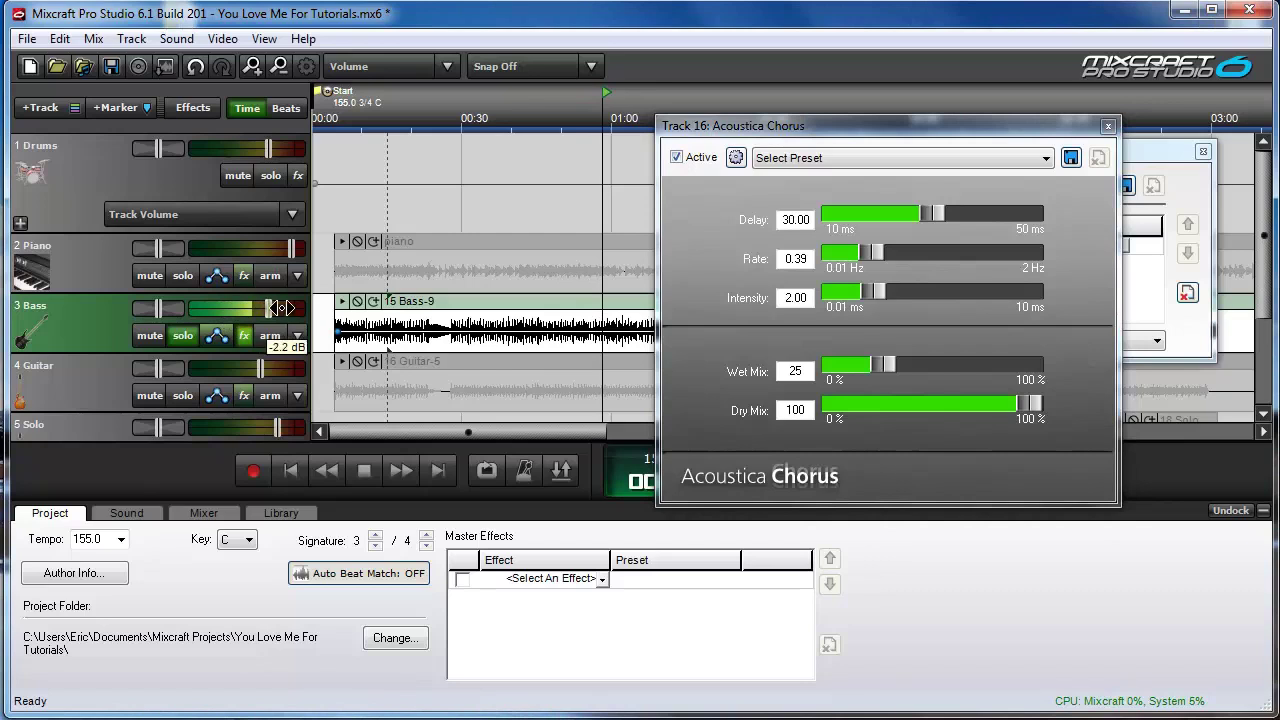
drag(255, 307, 297, 308)
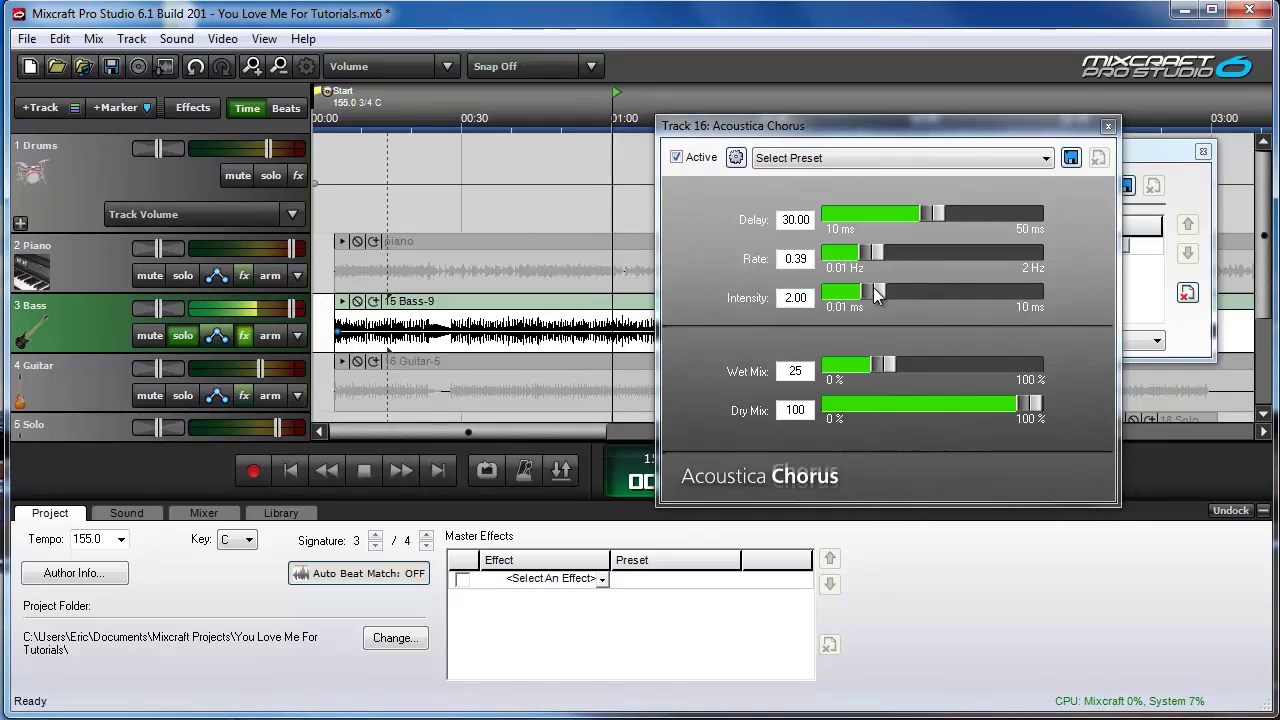
Set the bass chorus to rate 0.85, intensity 2.27 and wet 93, comparing bypassed.
drag(876, 256, 891, 250)
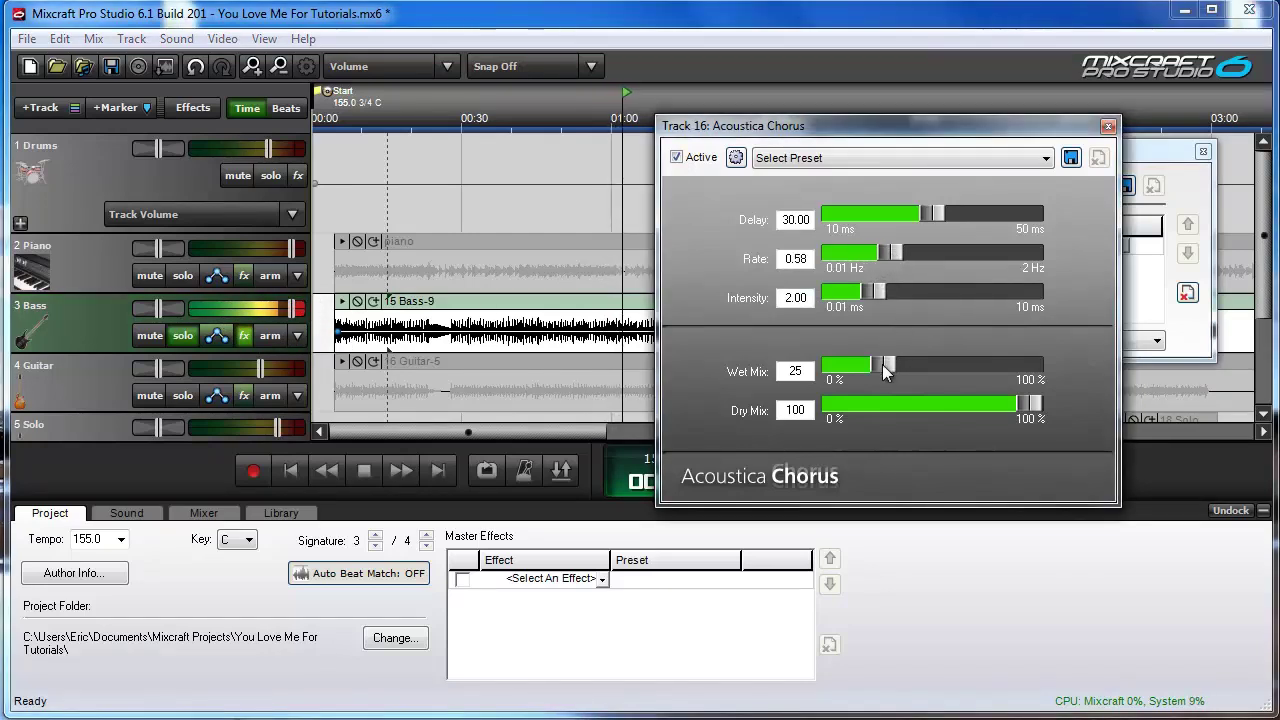
drag(882, 366, 1001, 368)
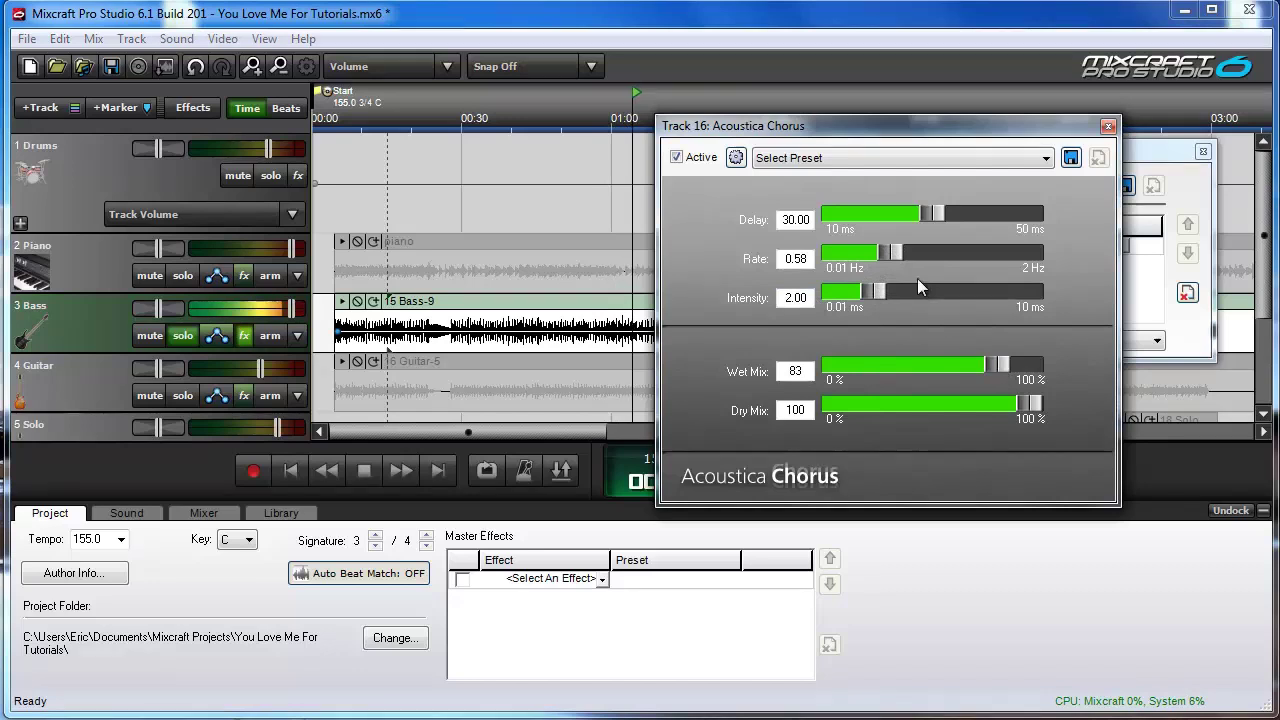
drag(895, 252, 915, 252)
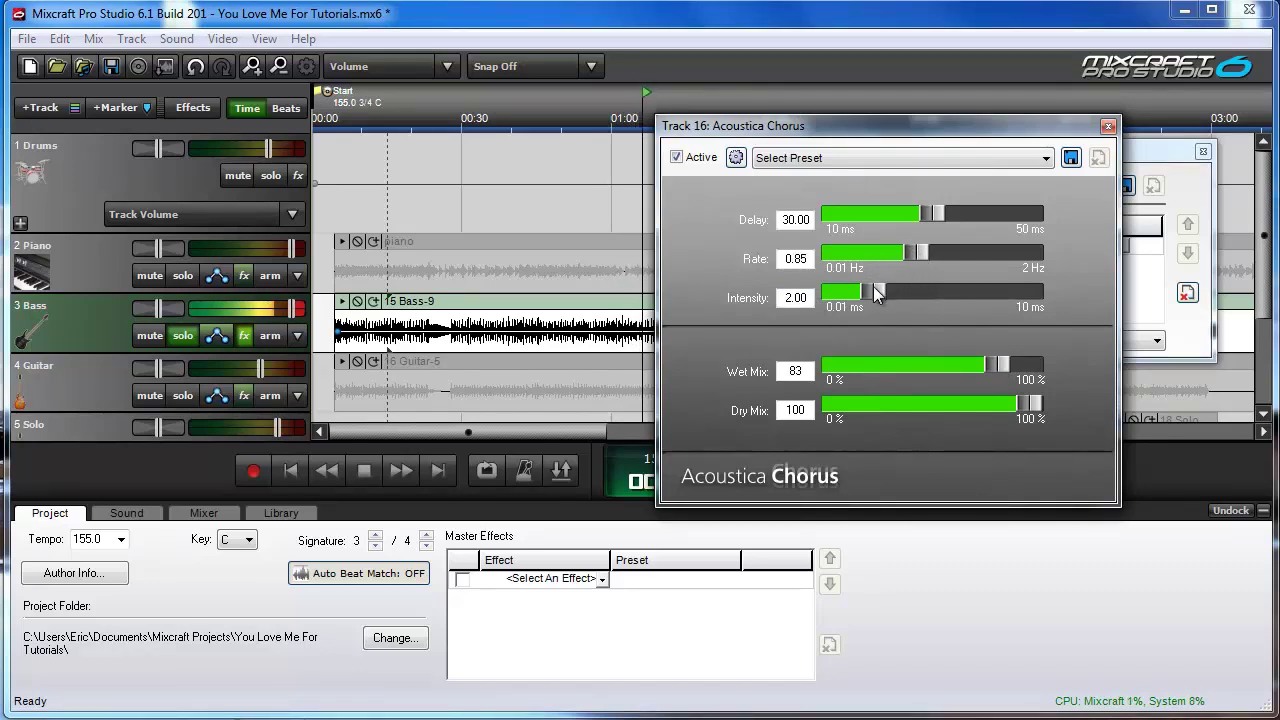
drag(874, 290, 881, 292)
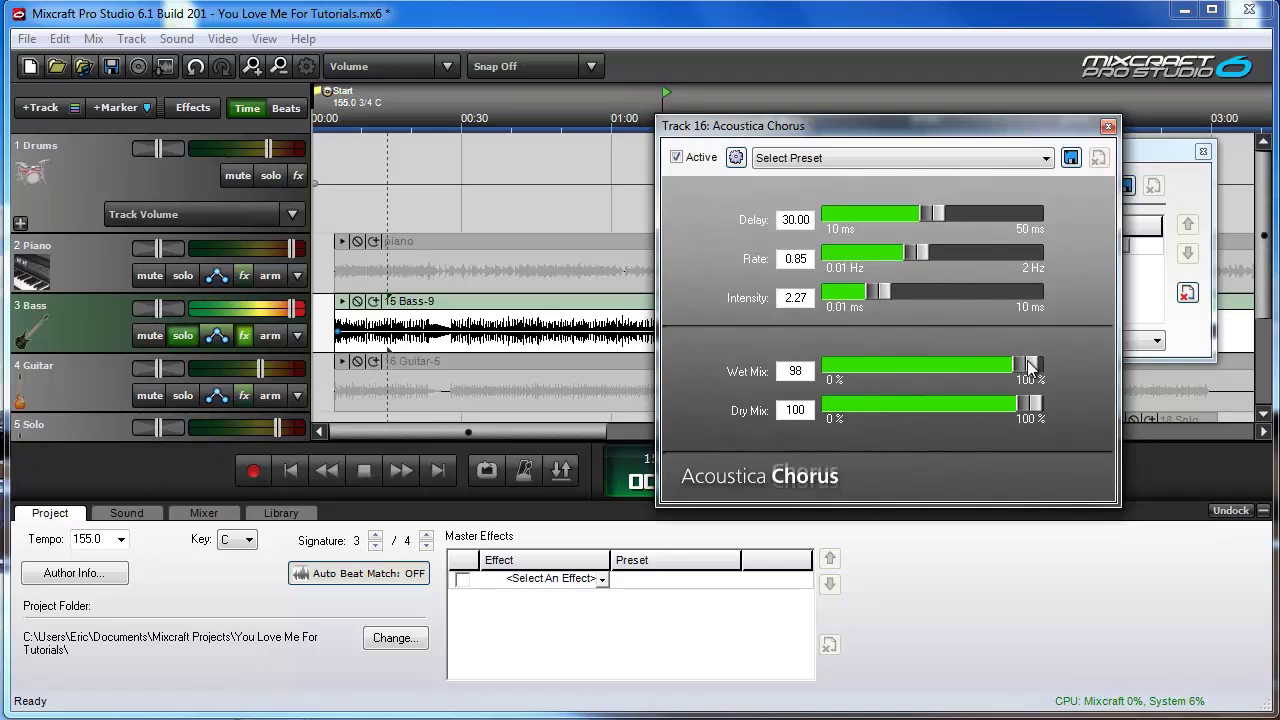
drag(991, 364, 1019, 363)
click(676, 158)
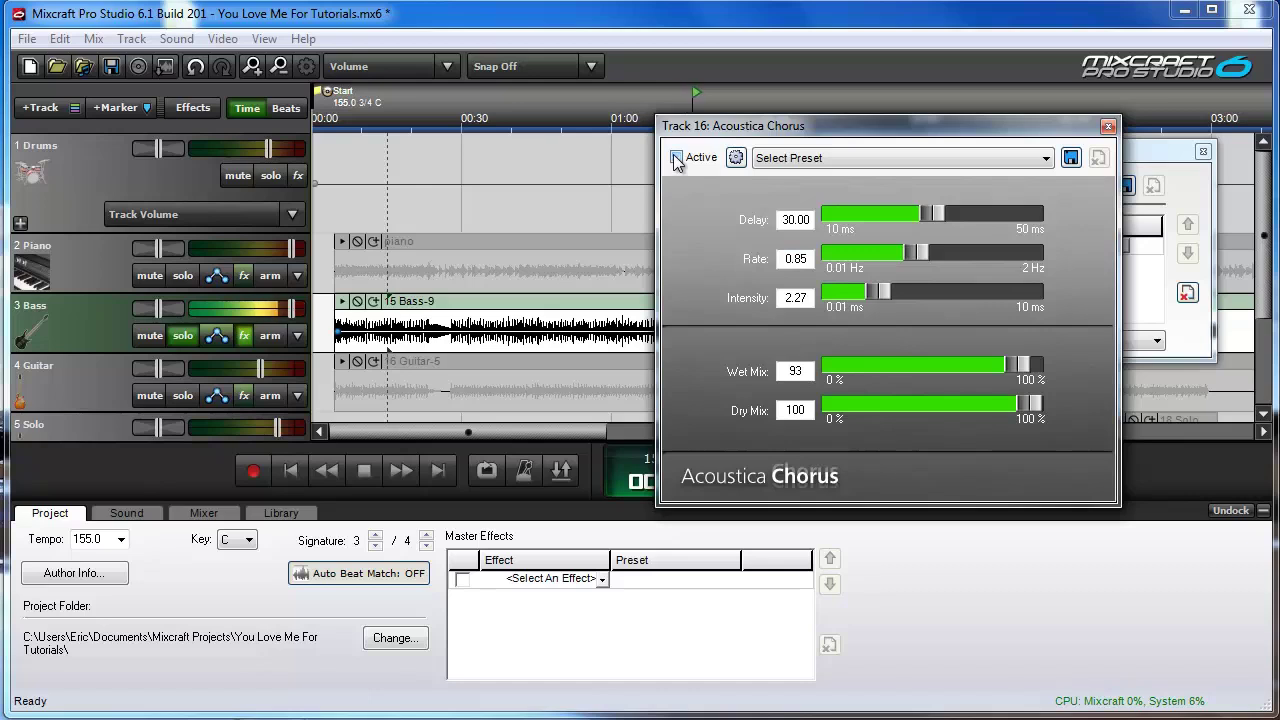
click(676, 158)
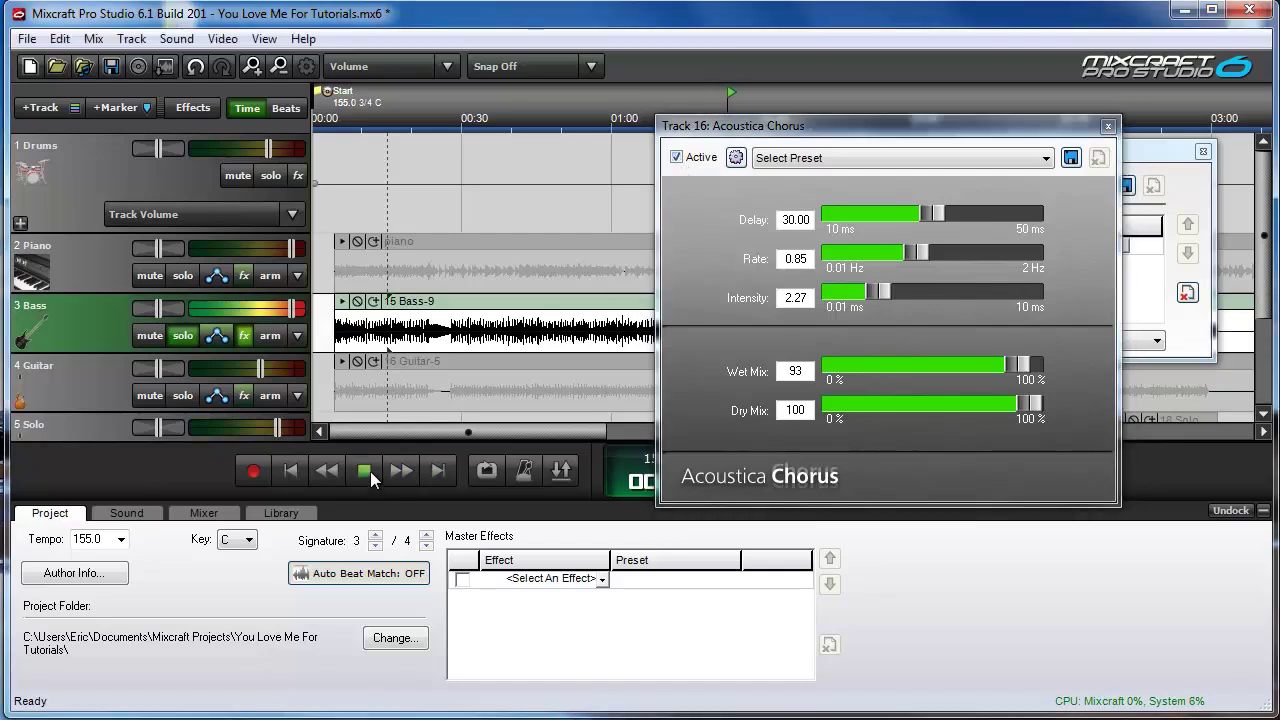
click(368, 471)
Close the bass effect windows and move the solo from bass to guitar.
click(1107, 128)
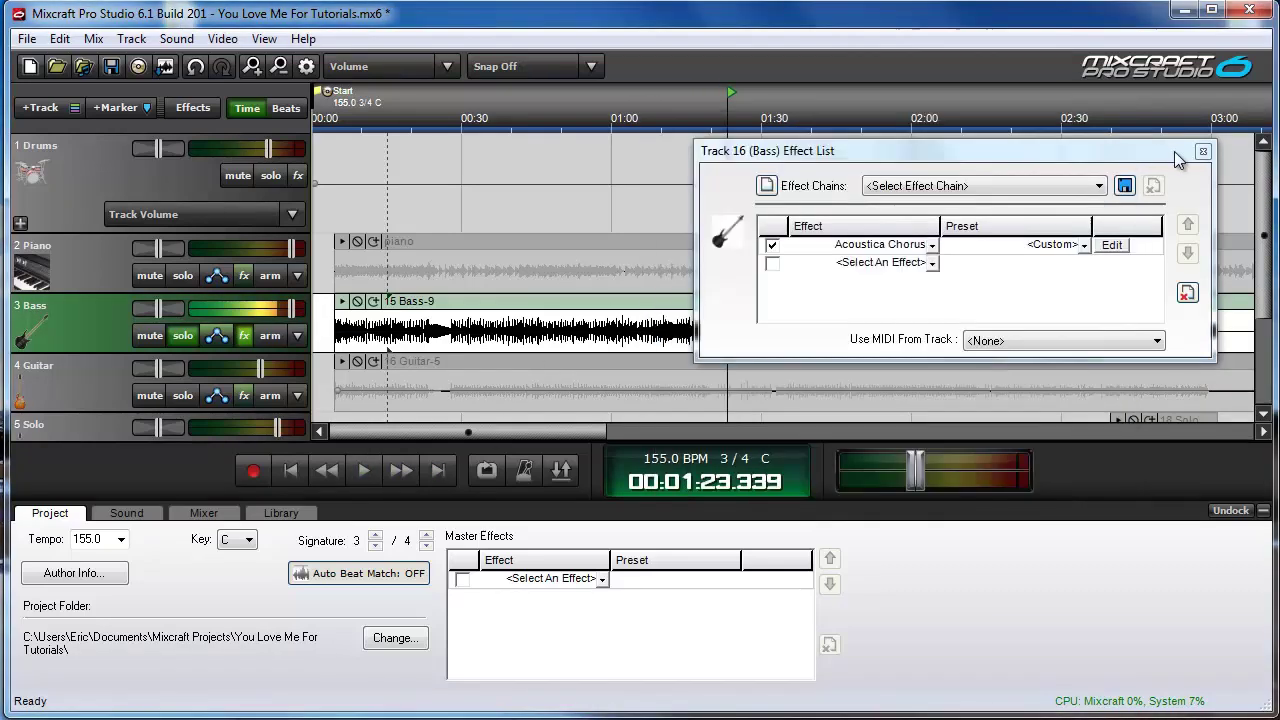
click(1203, 151)
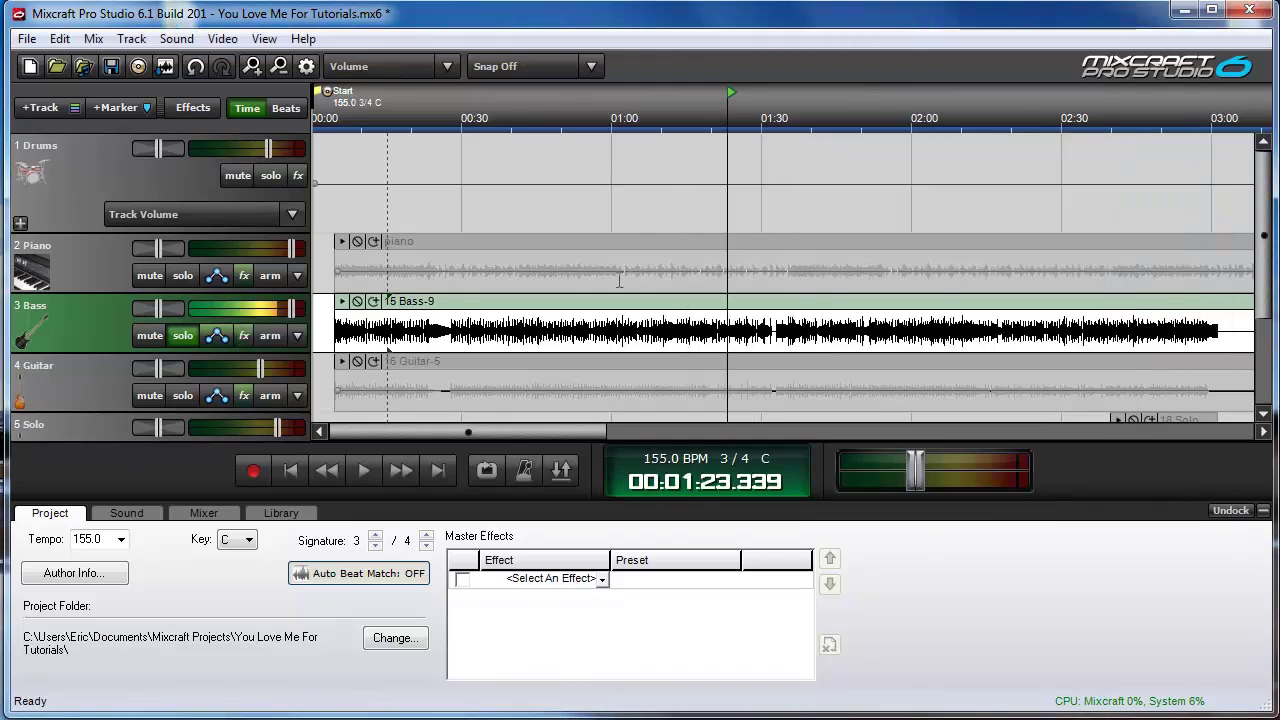
click(184, 335)
click(182, 395)
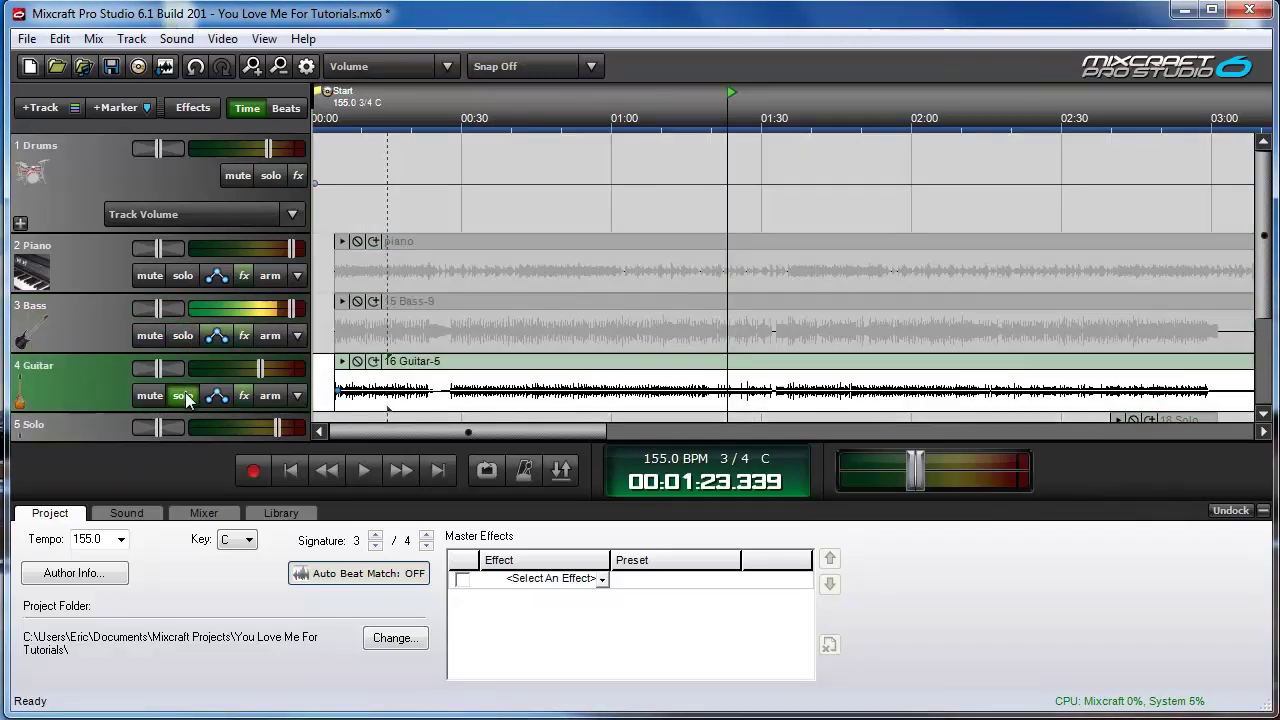
Add Acoustica Chorus after the guitar's Shred Amp Simulator, comparing it bypassed and enabled.
click(244, 395)
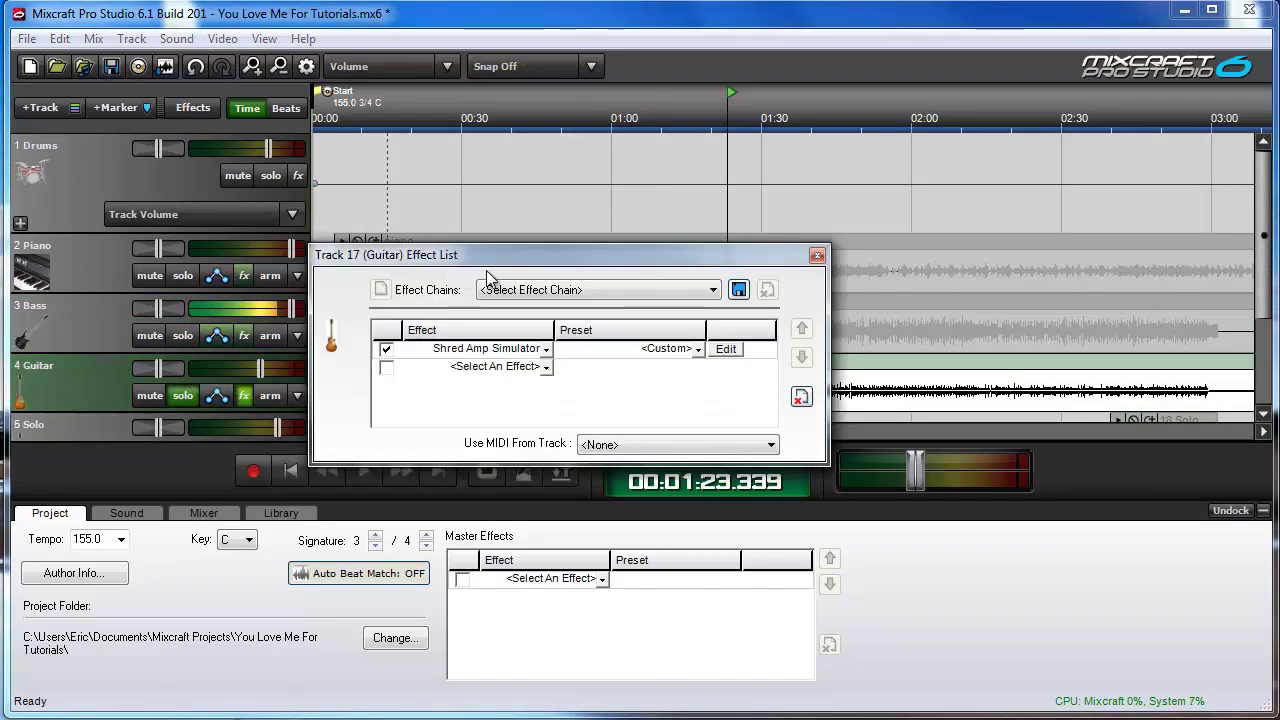
drag(490, 255, 905, 123)
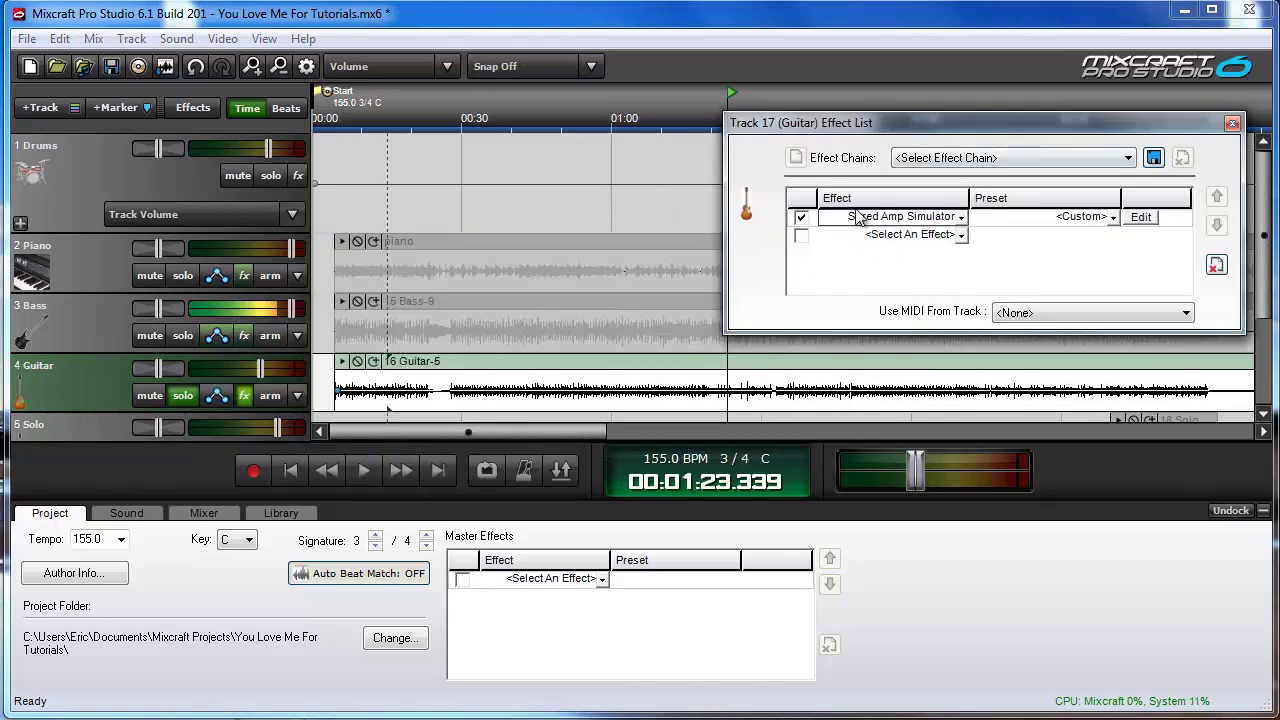
click(900, 236)
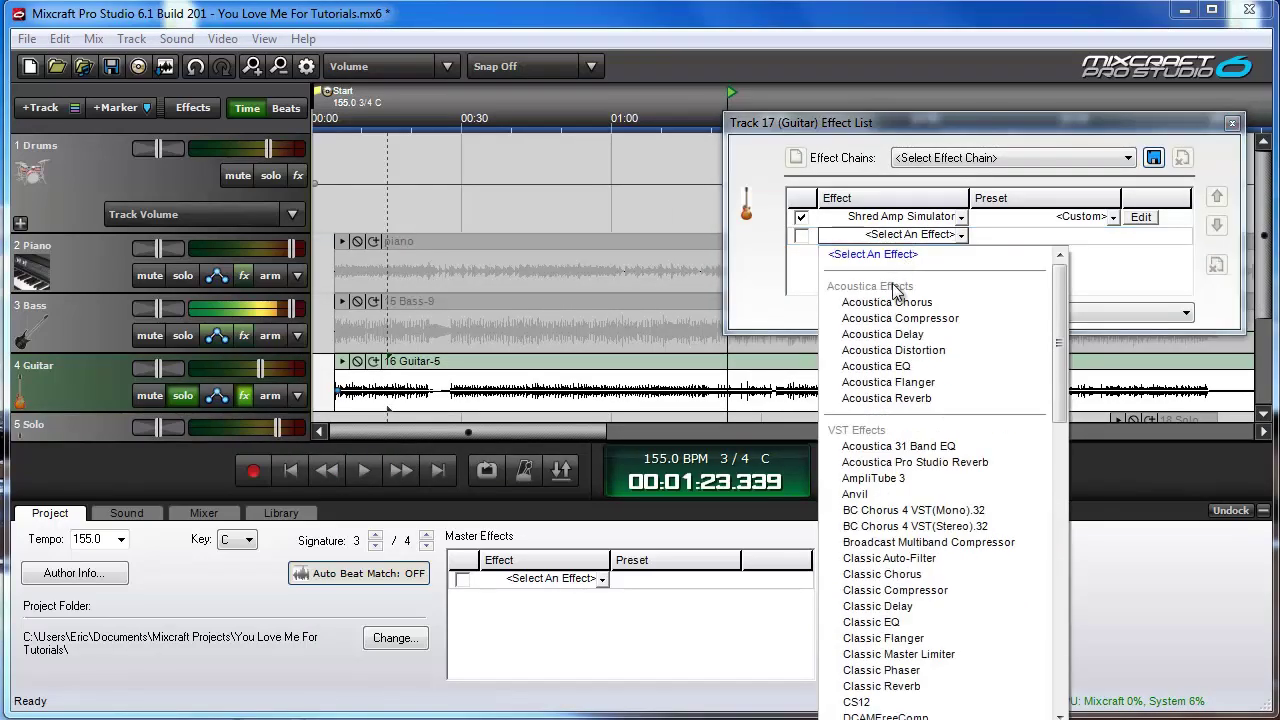
click(898, 304)
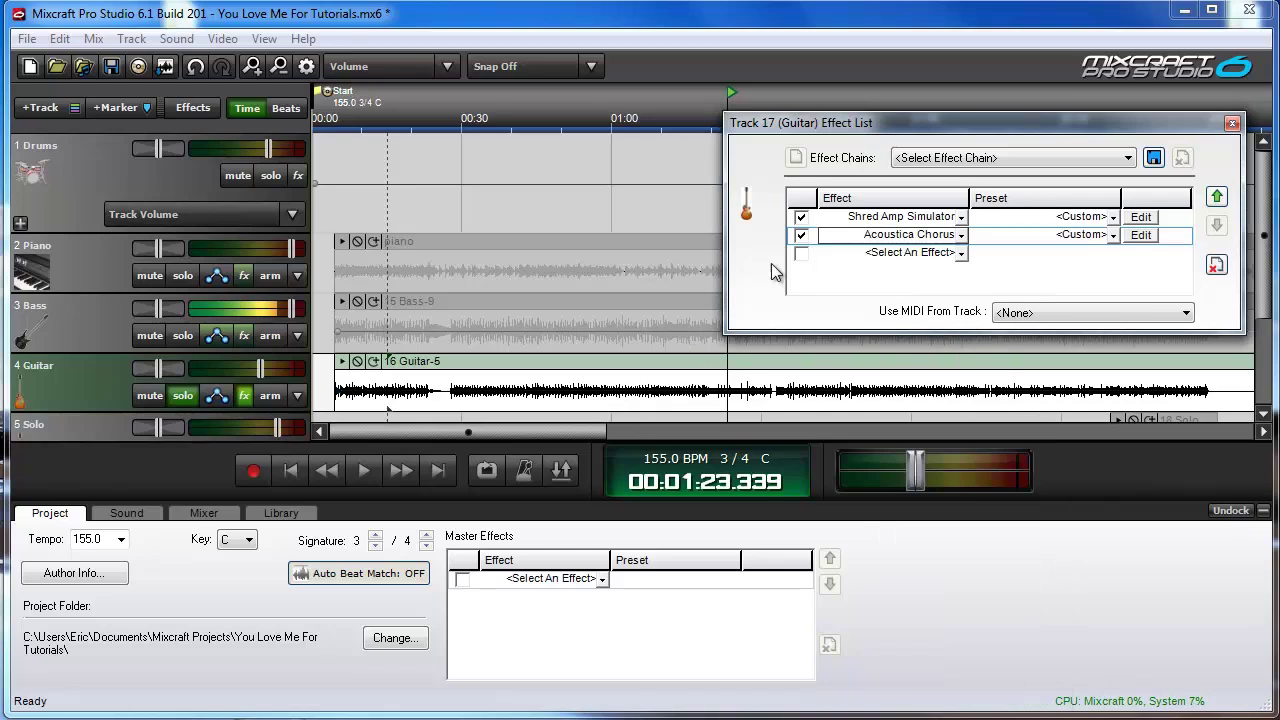
click(801, 235)
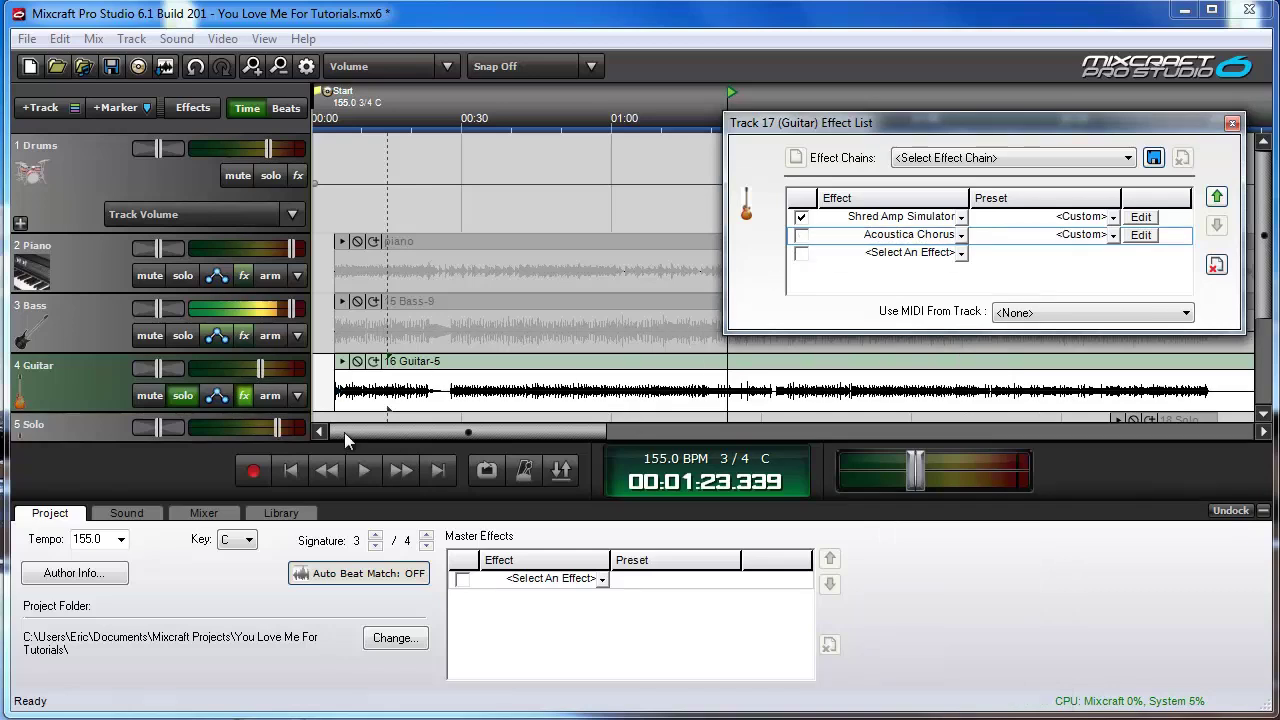
click(364, 470)
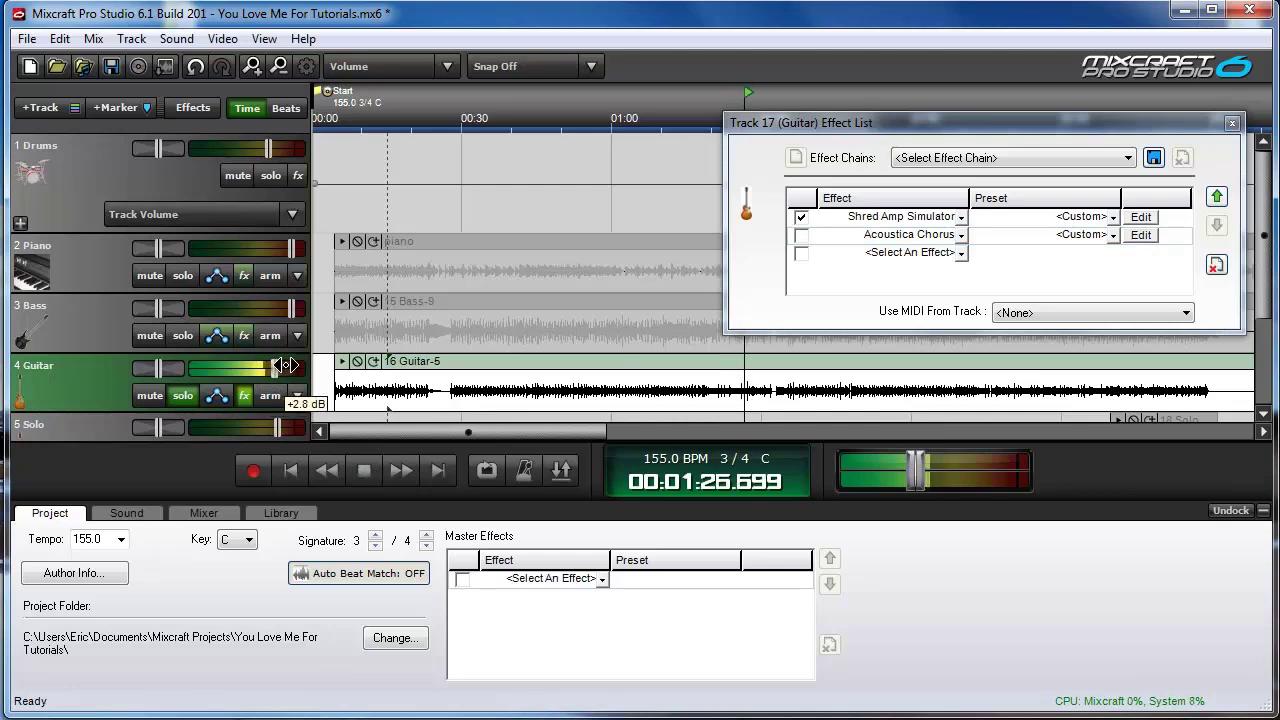
click(802, 238)
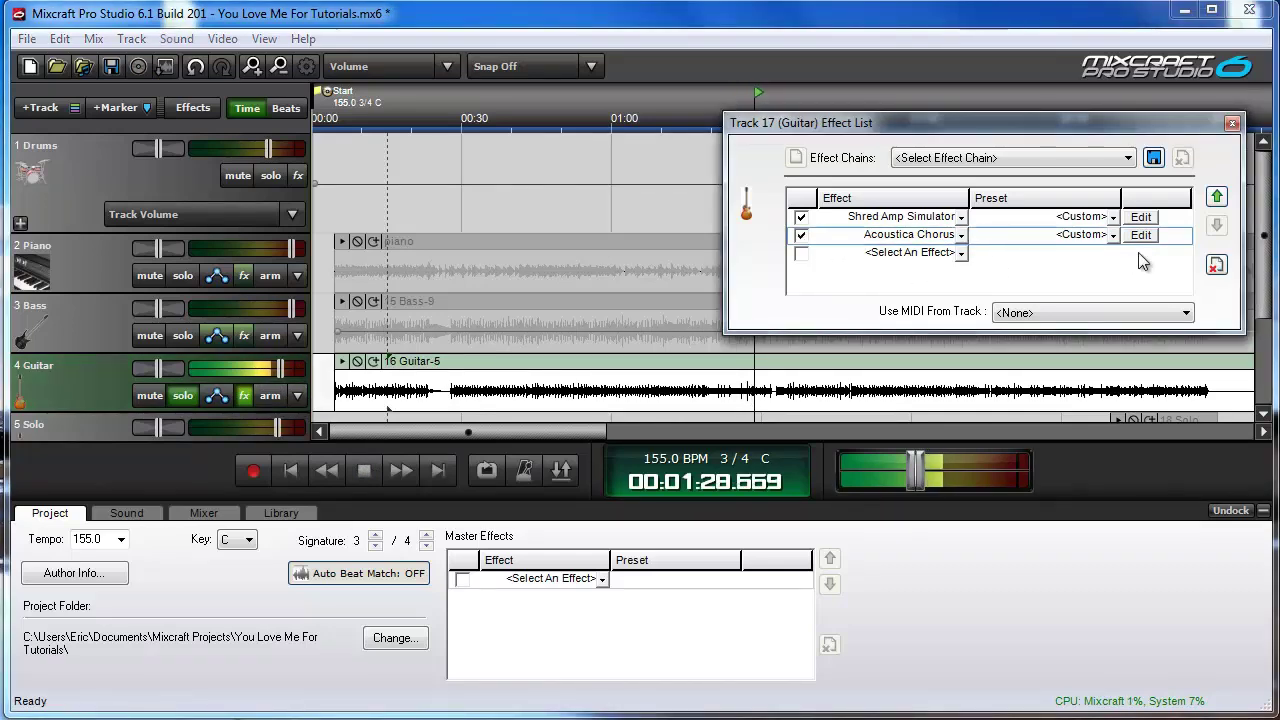
Set the guitar chorus to delay 22.98, rate 0.47, intensity 2.73 and wet 77.
click(1141, 234)
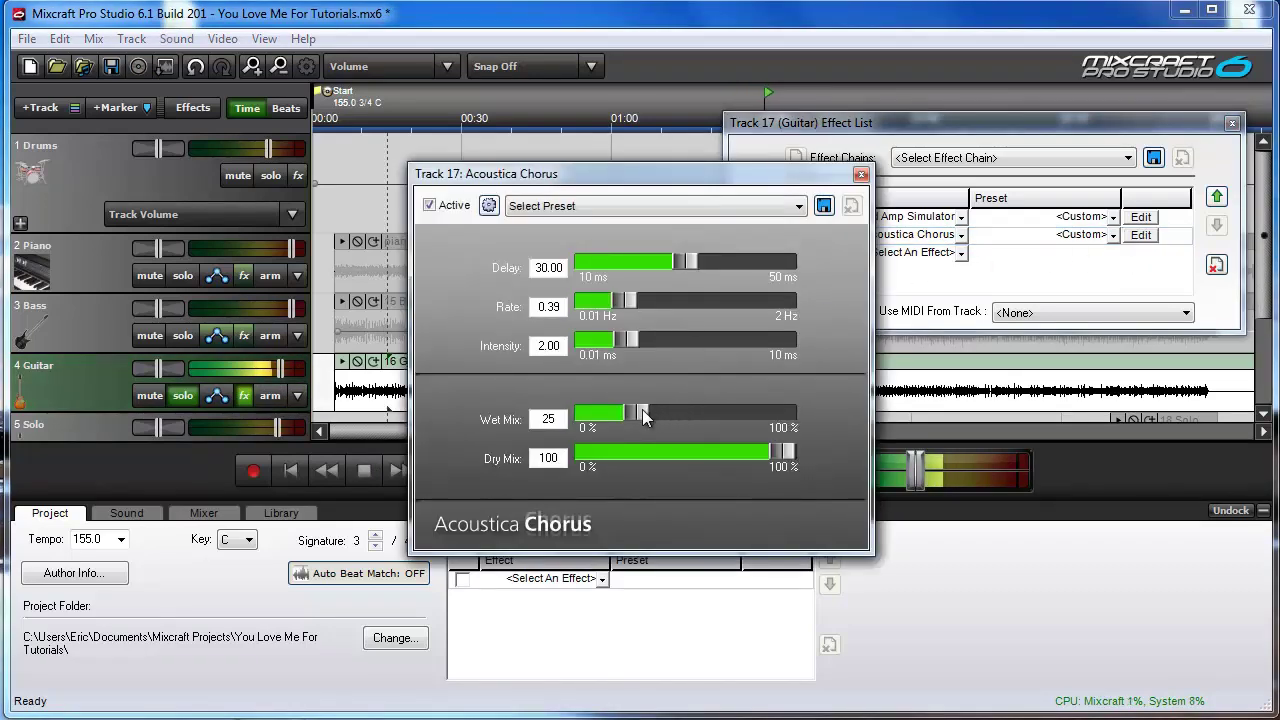
drag(640, 412, 728, 412)
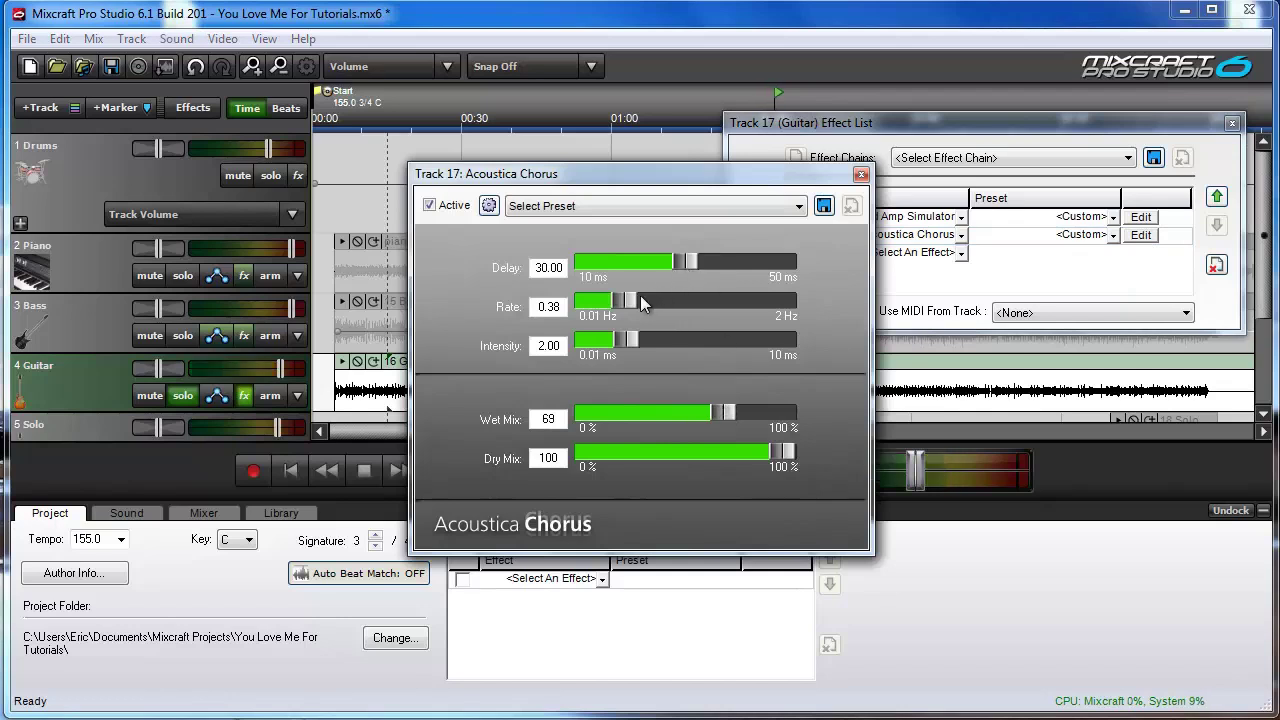
drag(628, 301, 645, 340)
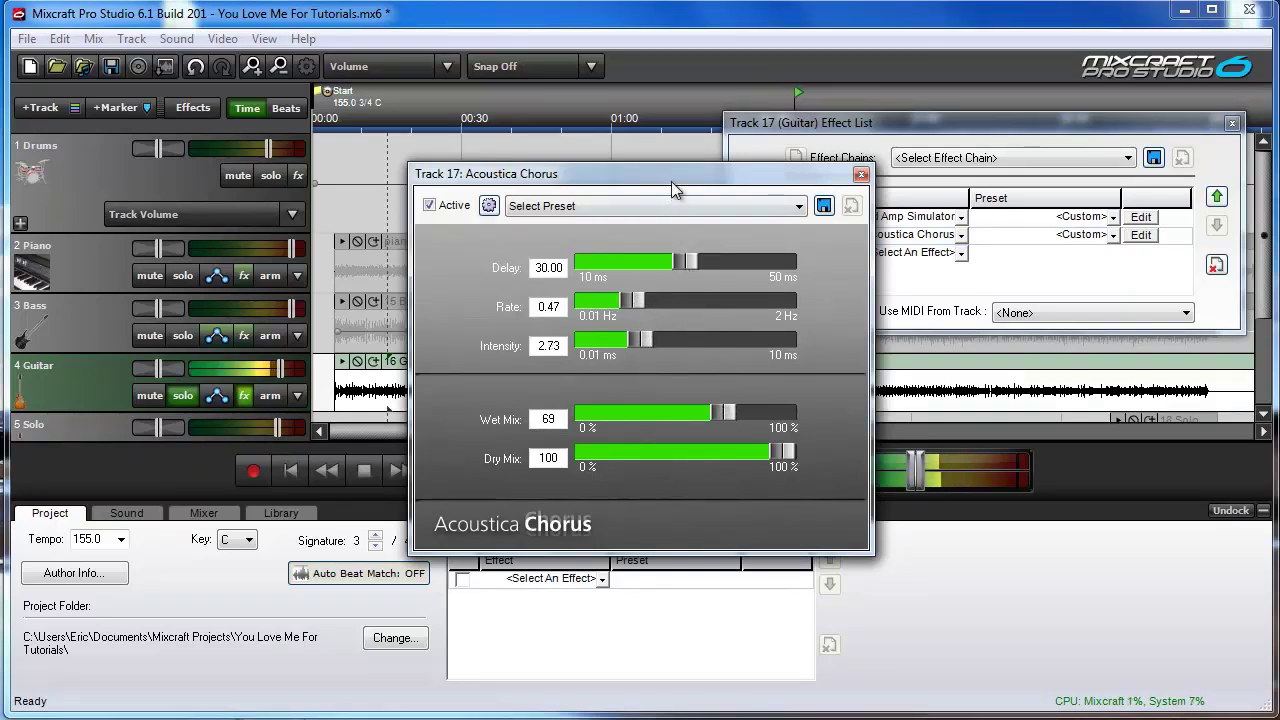
drag(672, 185, 1021, 126)
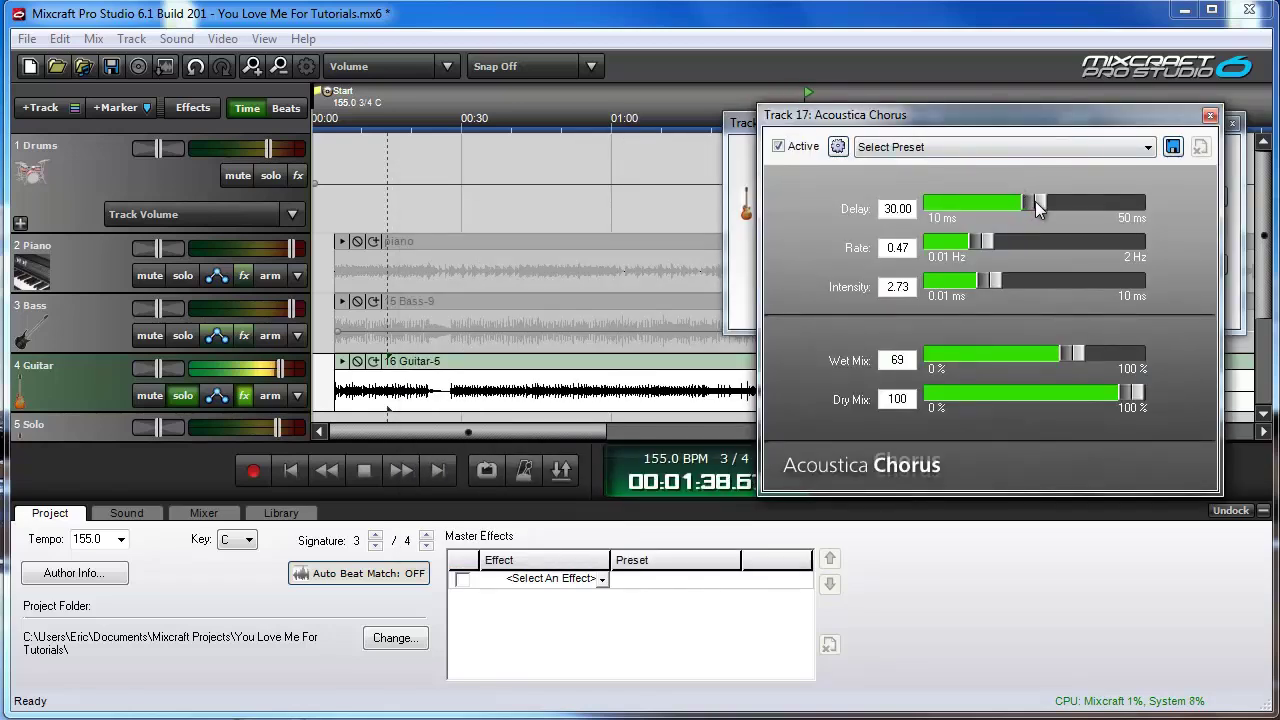
drag(1035, 201, 1151, 197)
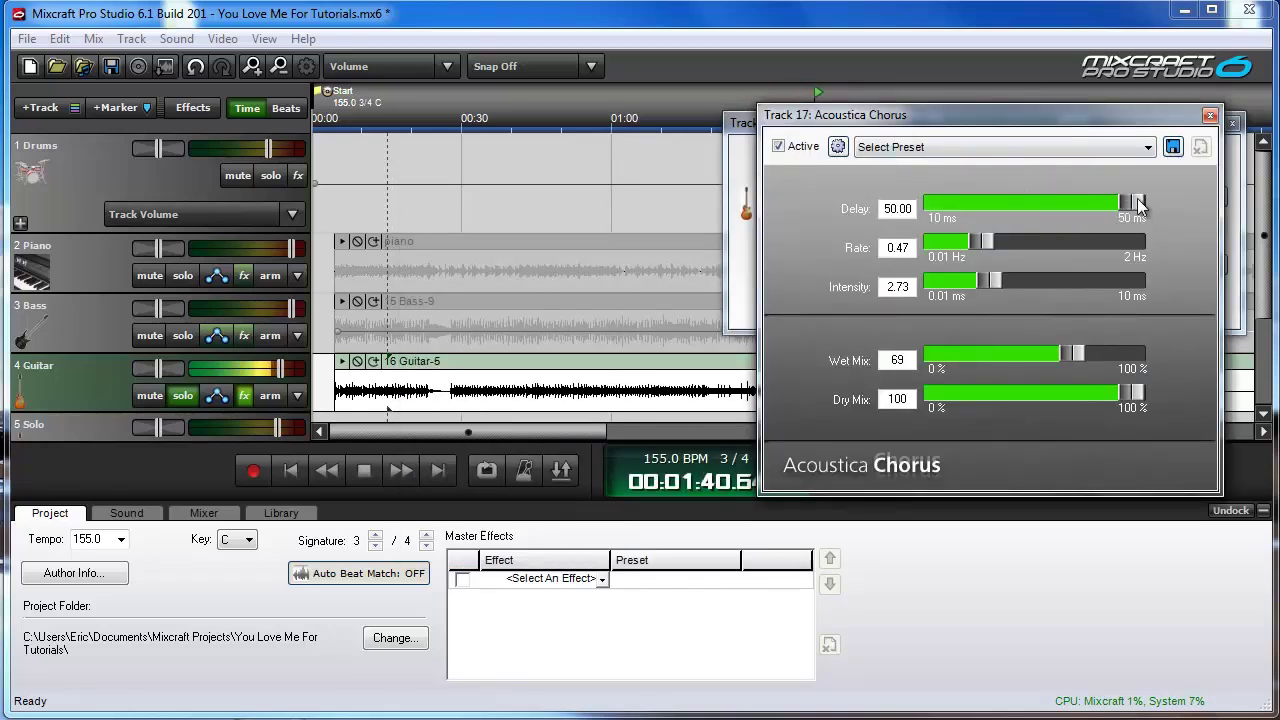
drag(1139, 205, 999, 204)
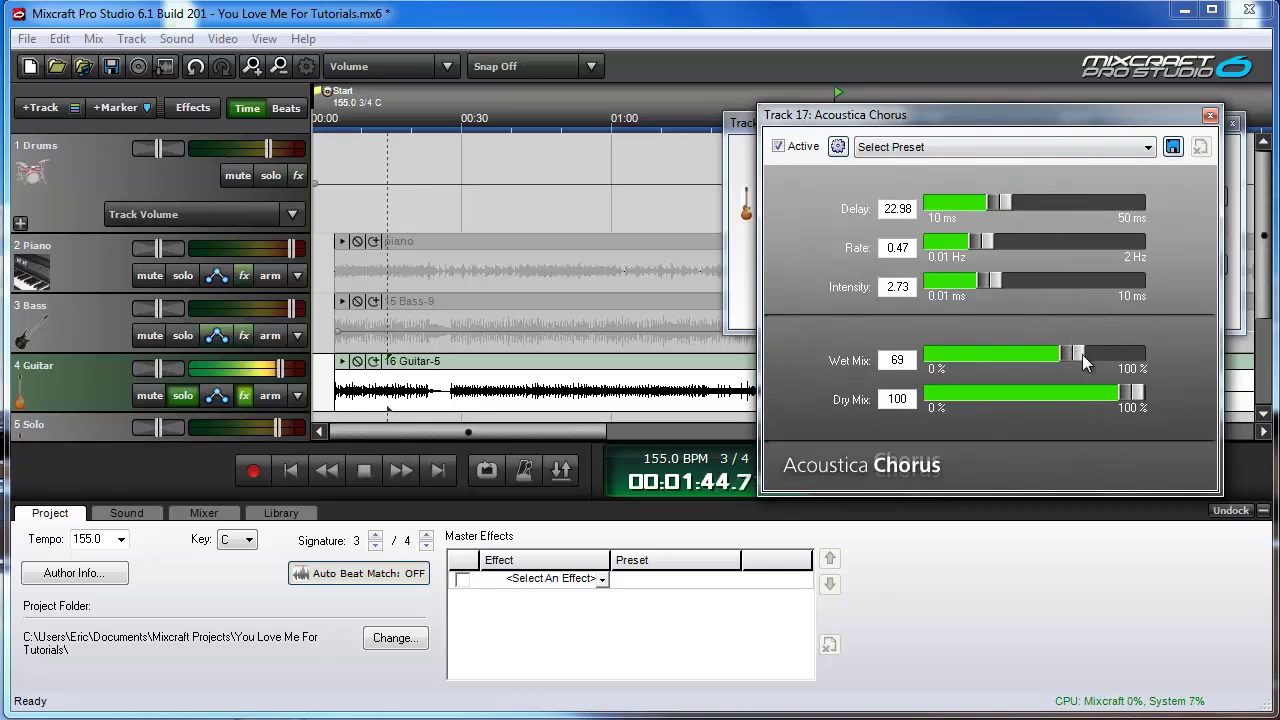
mouse_move(1073, 354)
mouse_down()
mouse_move(1130, 360)
mouse_move(1096, 356)
mouse_up()
click(366, 471)
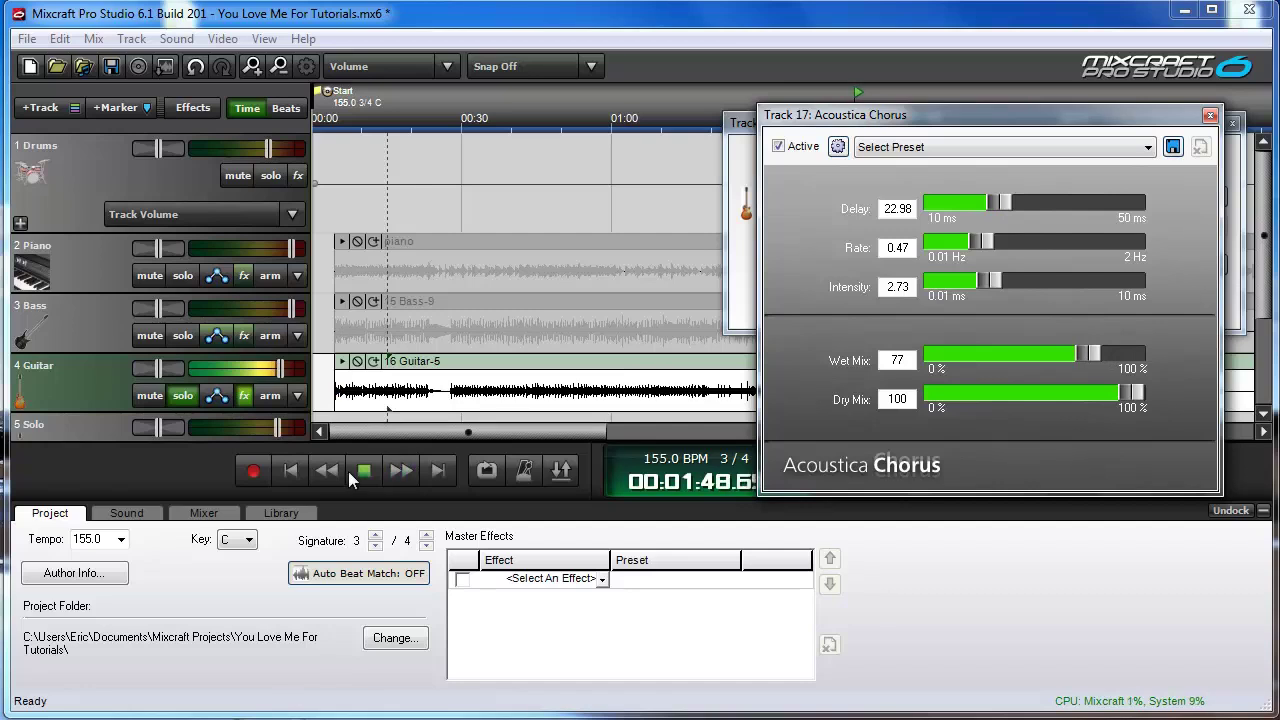
drag(946, 123, 908, 94)
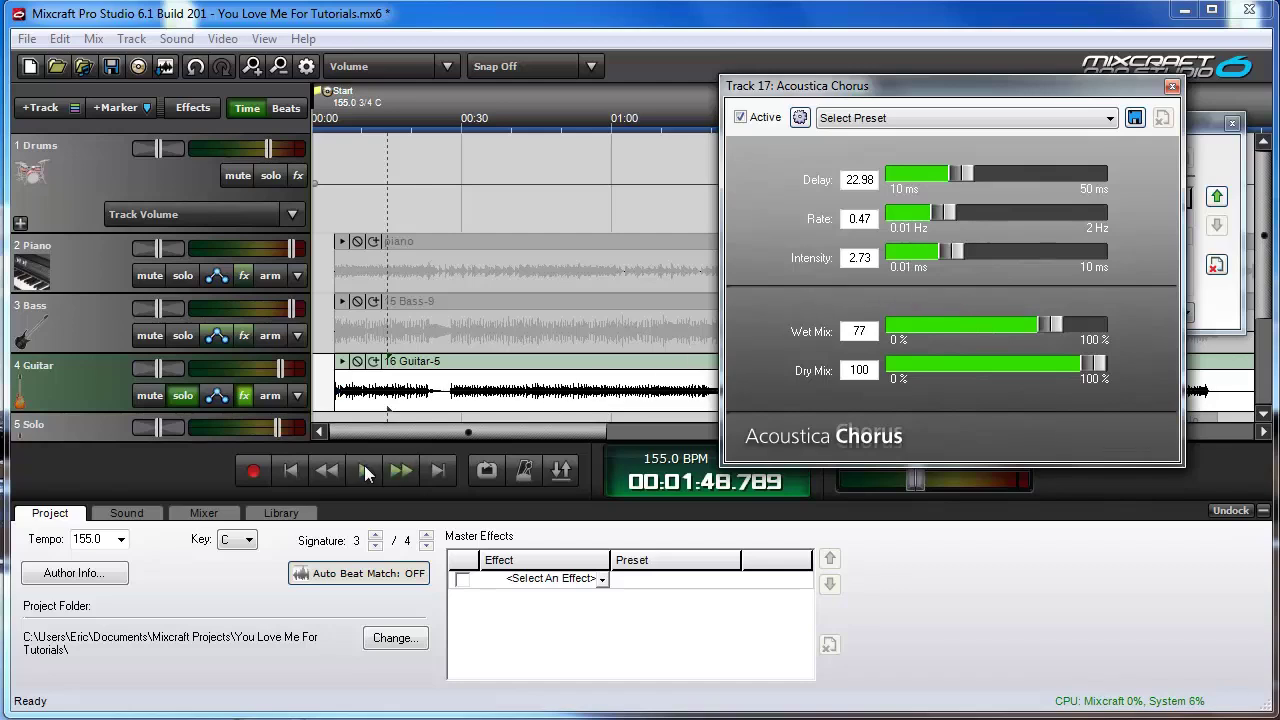
Retune the guitar chorus during playback to delay 28.14, rate 0.43 and wet 23.
key(space)
drag(1046, 326, 941, 323)
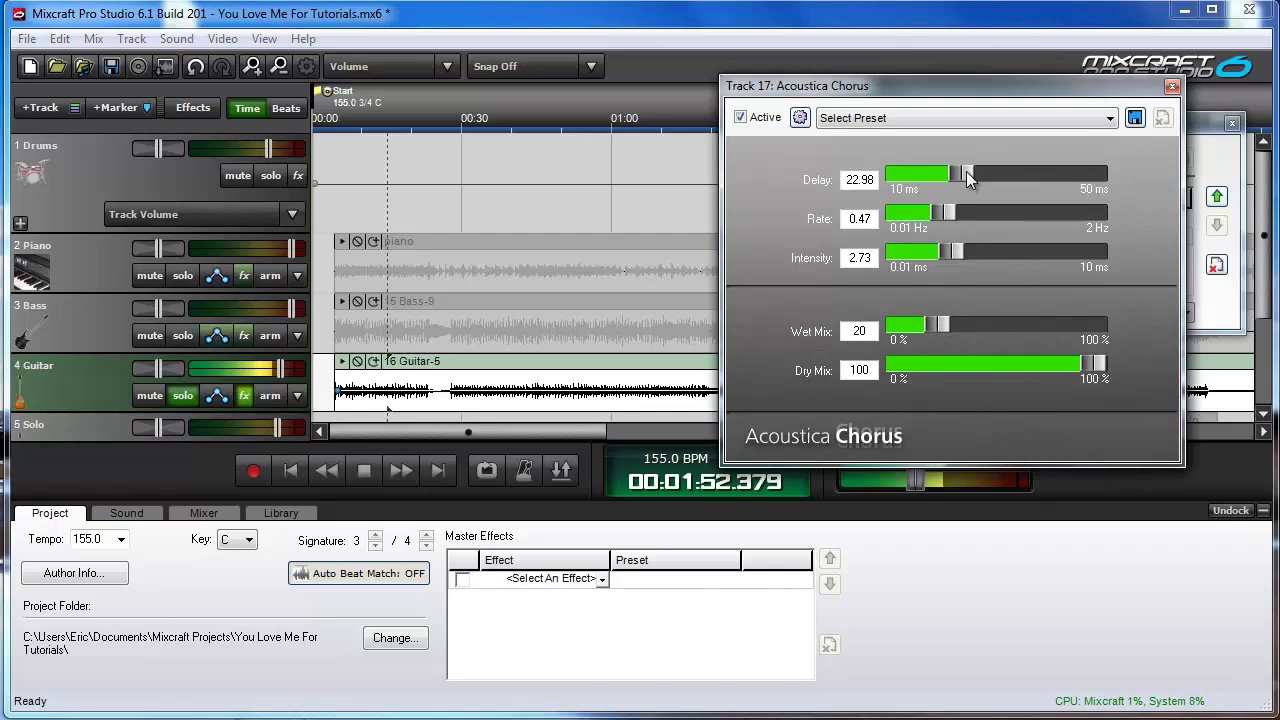
drag(966, 171, 986, 173)
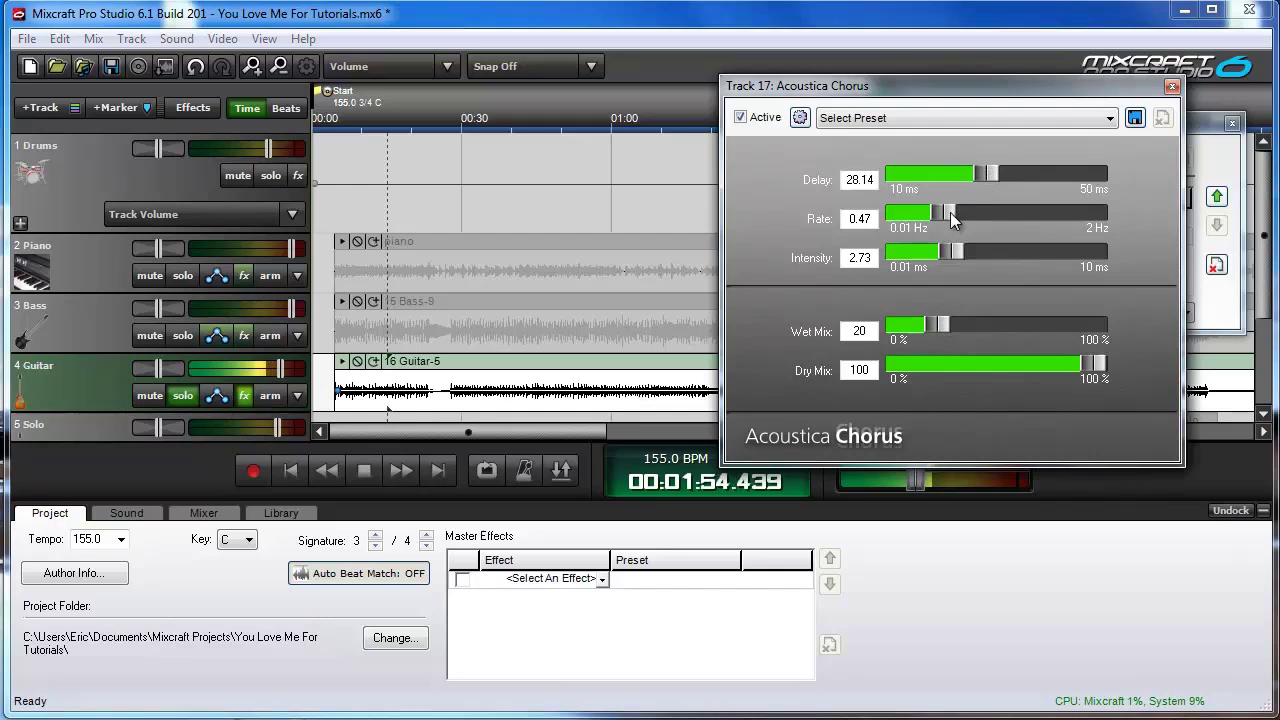
drag(949, 219, 945, 220)
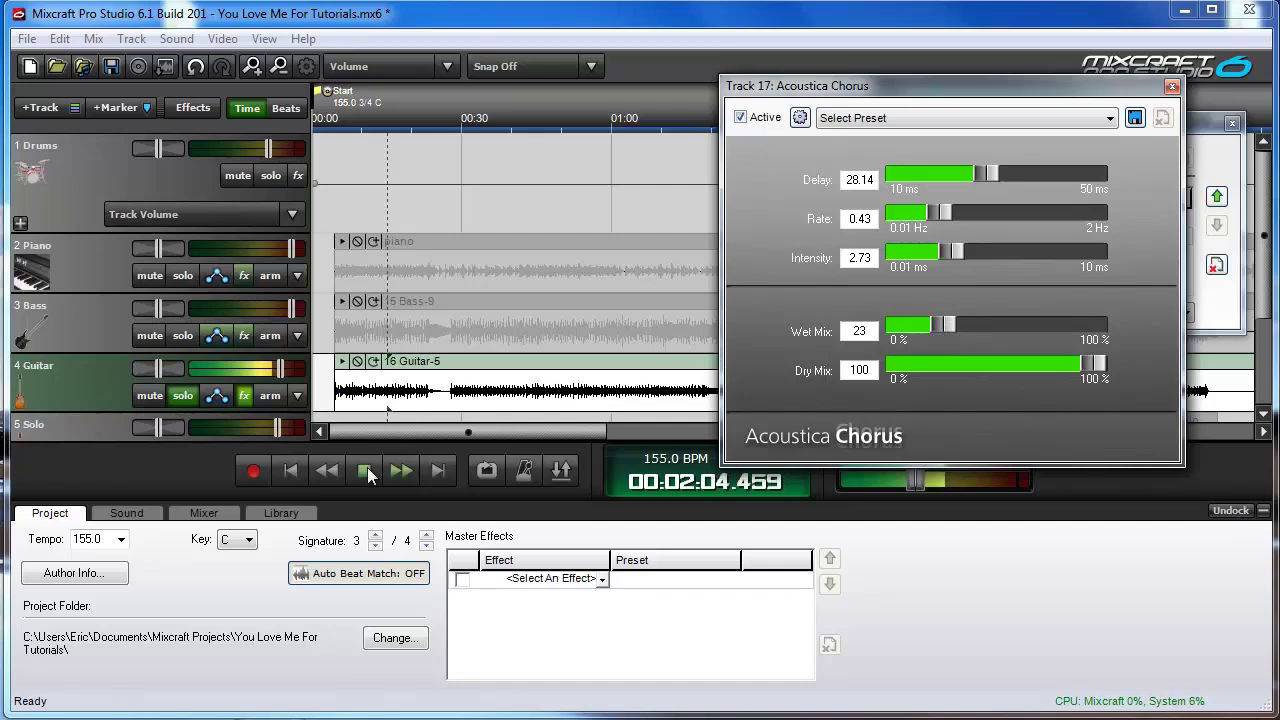
key(space)
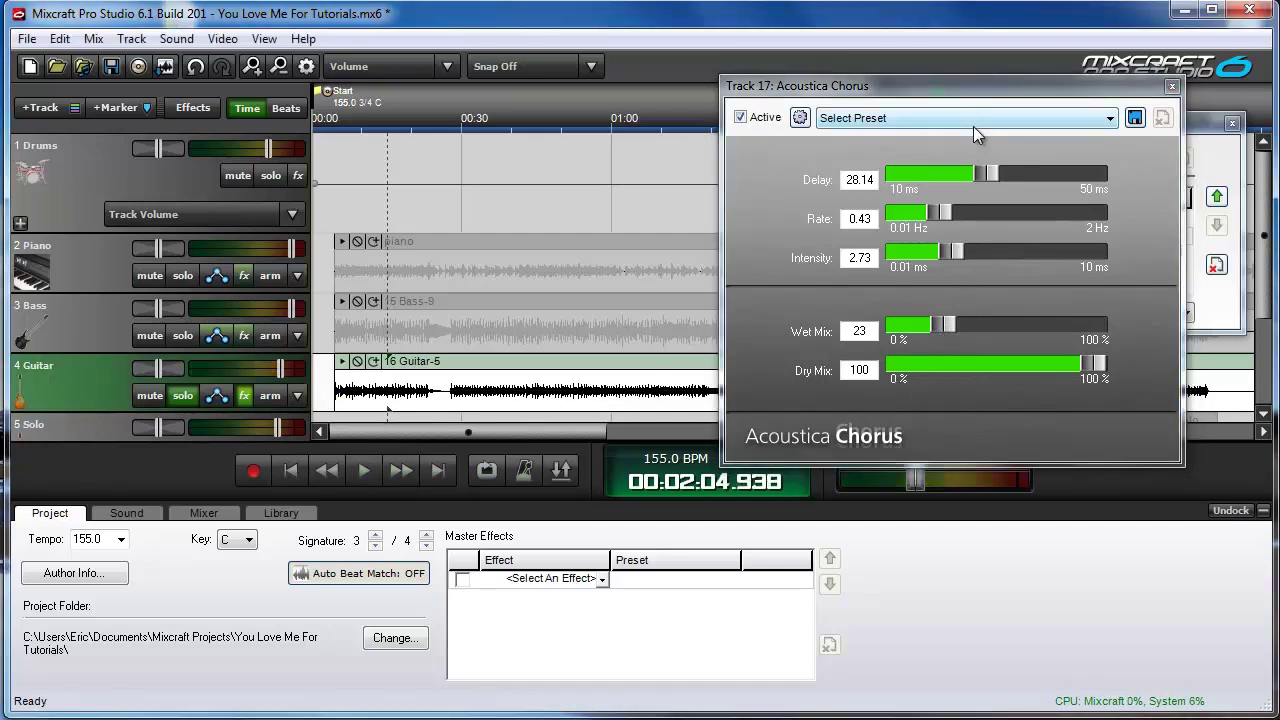
Close the guitar effect windows, solo Vox instead of Guitar, and play from 0:30.
click(1173, 88)
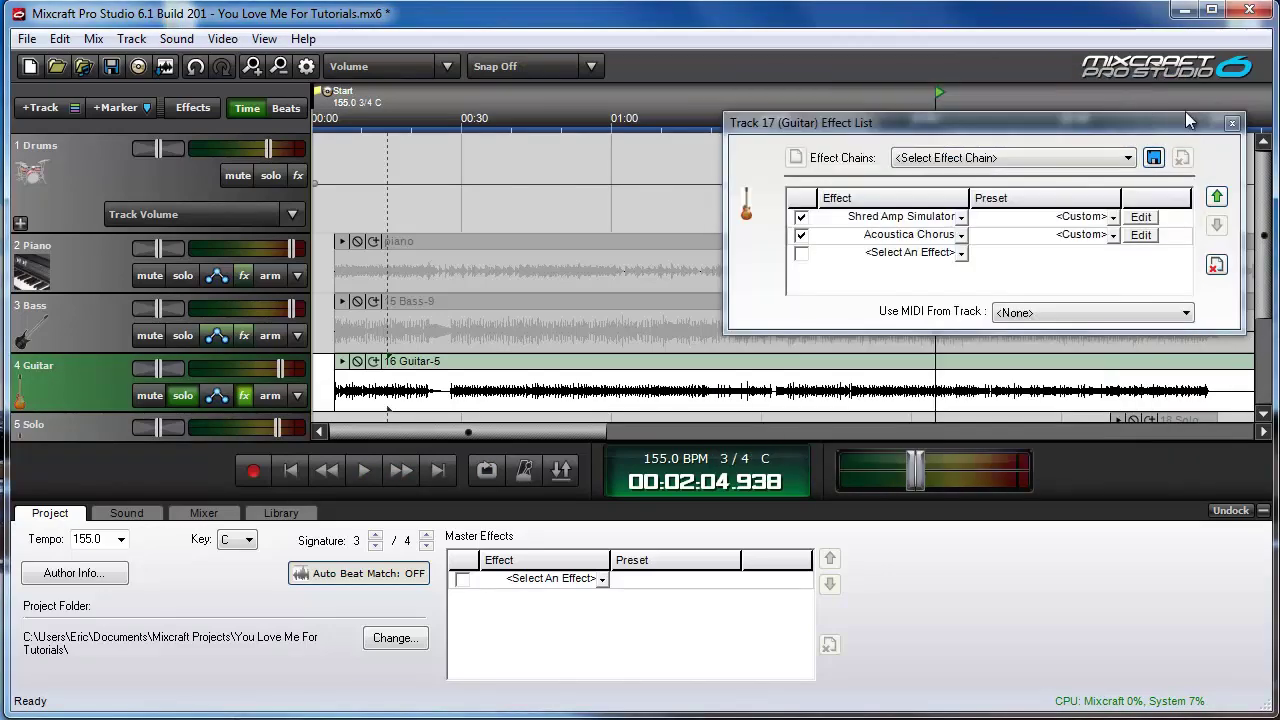
click(1234, 123)
scroll(1245, 290, down, 3)
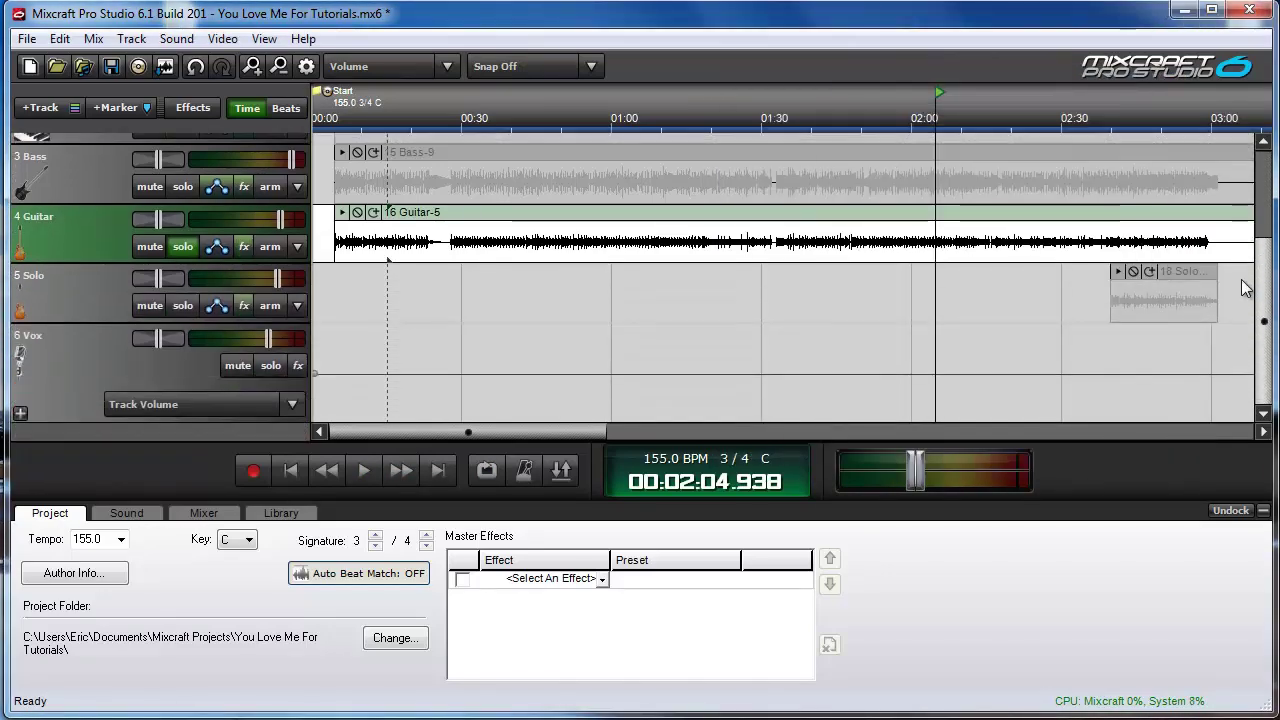
click(193, 246)
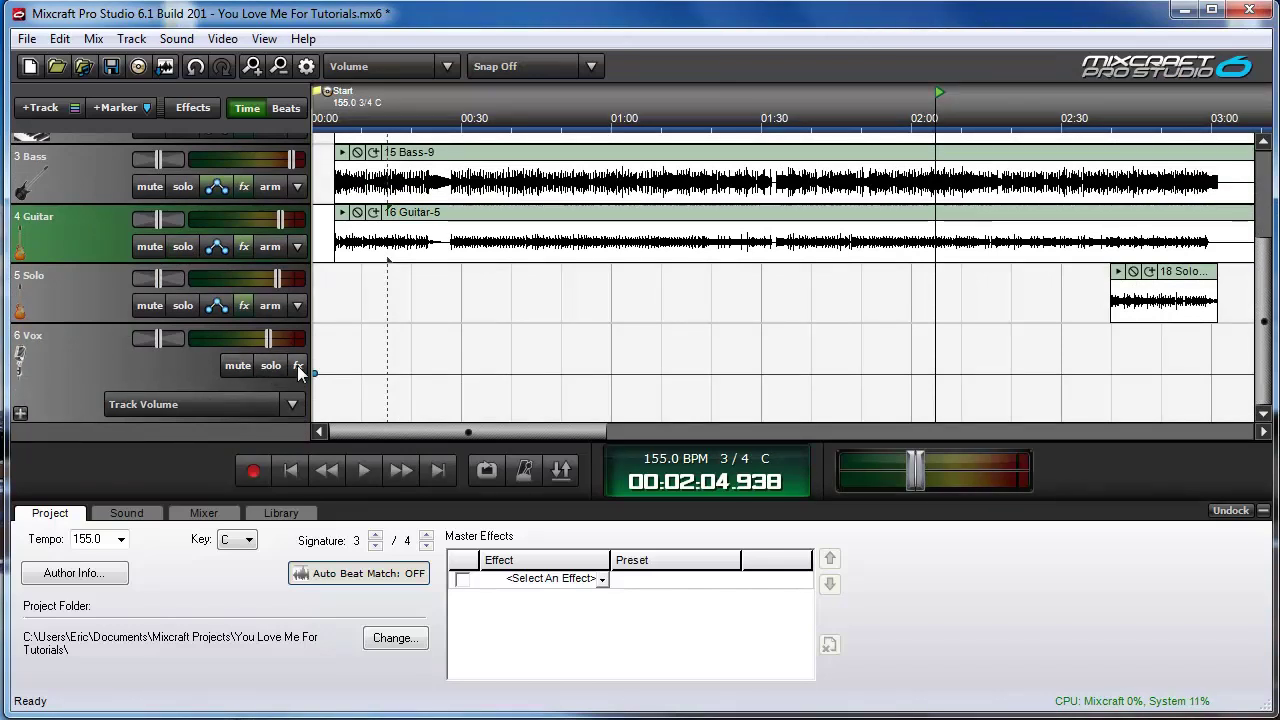
click(465, 116)
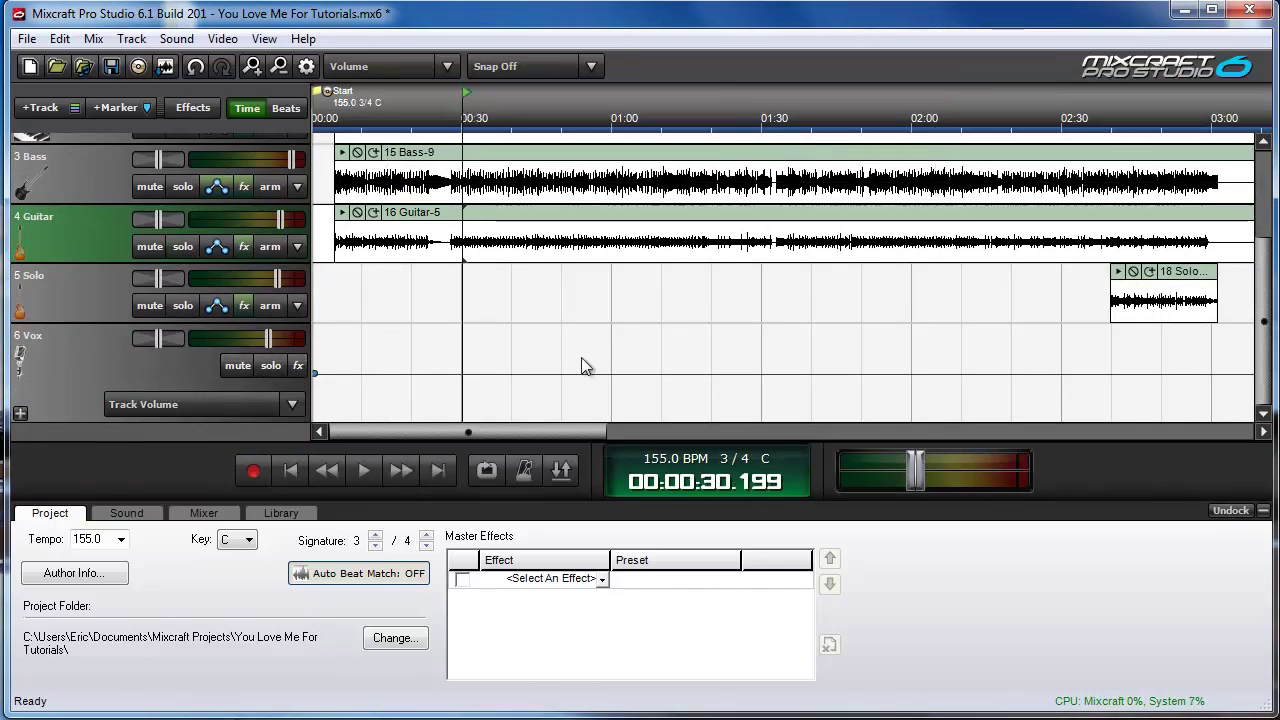
click(271, 365)
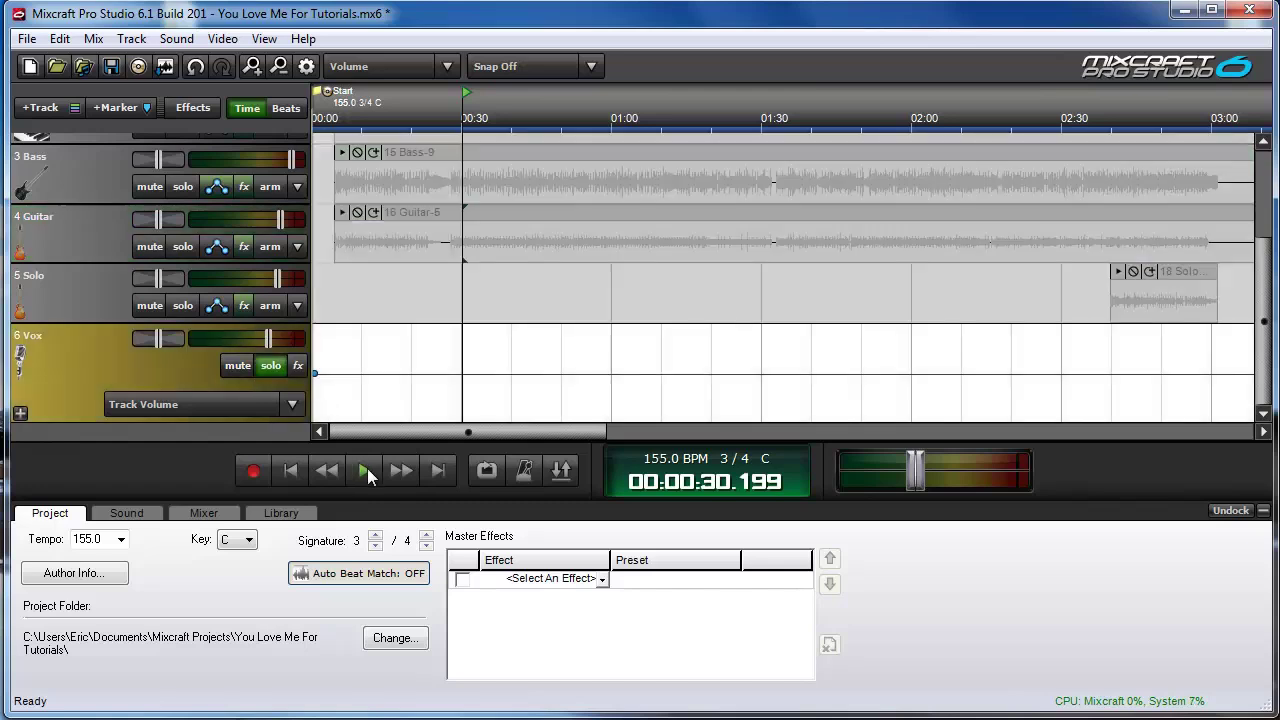
click(364, 470)
Add Acoustica Chorus to the Vox track's effect list and open its settings.
click(296, 366)
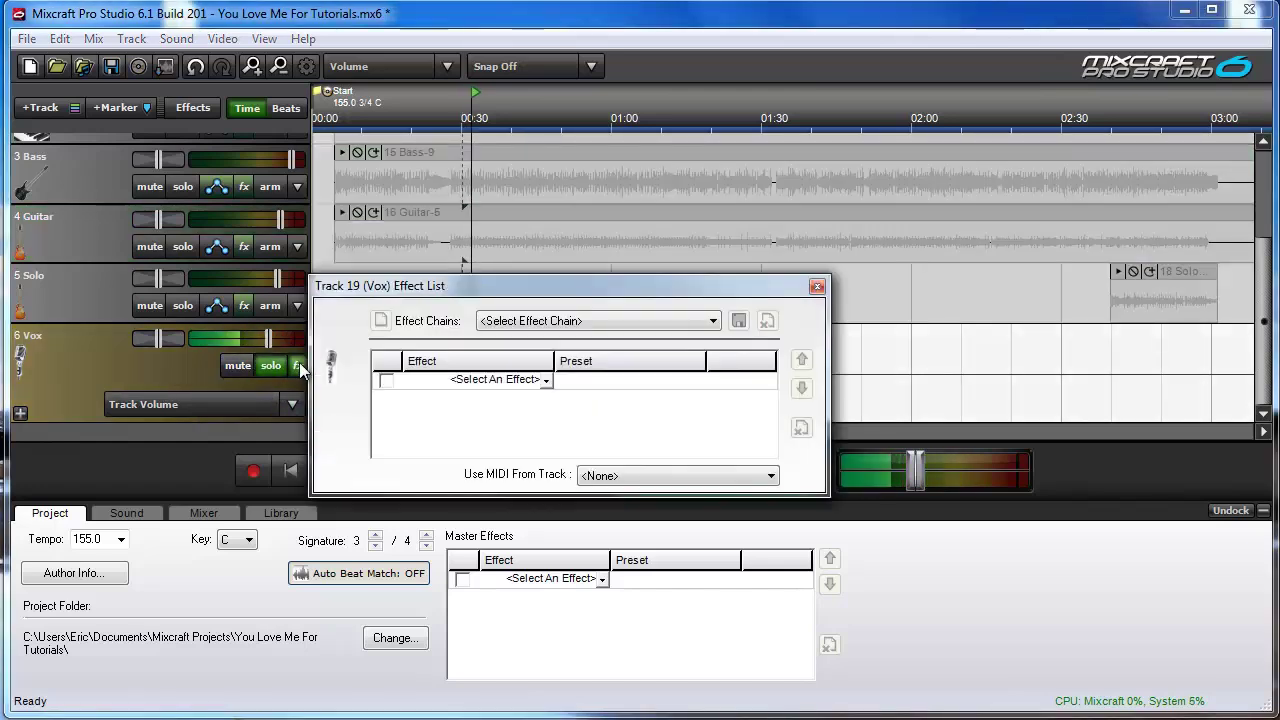
click(450, 380)
click(486, 449)
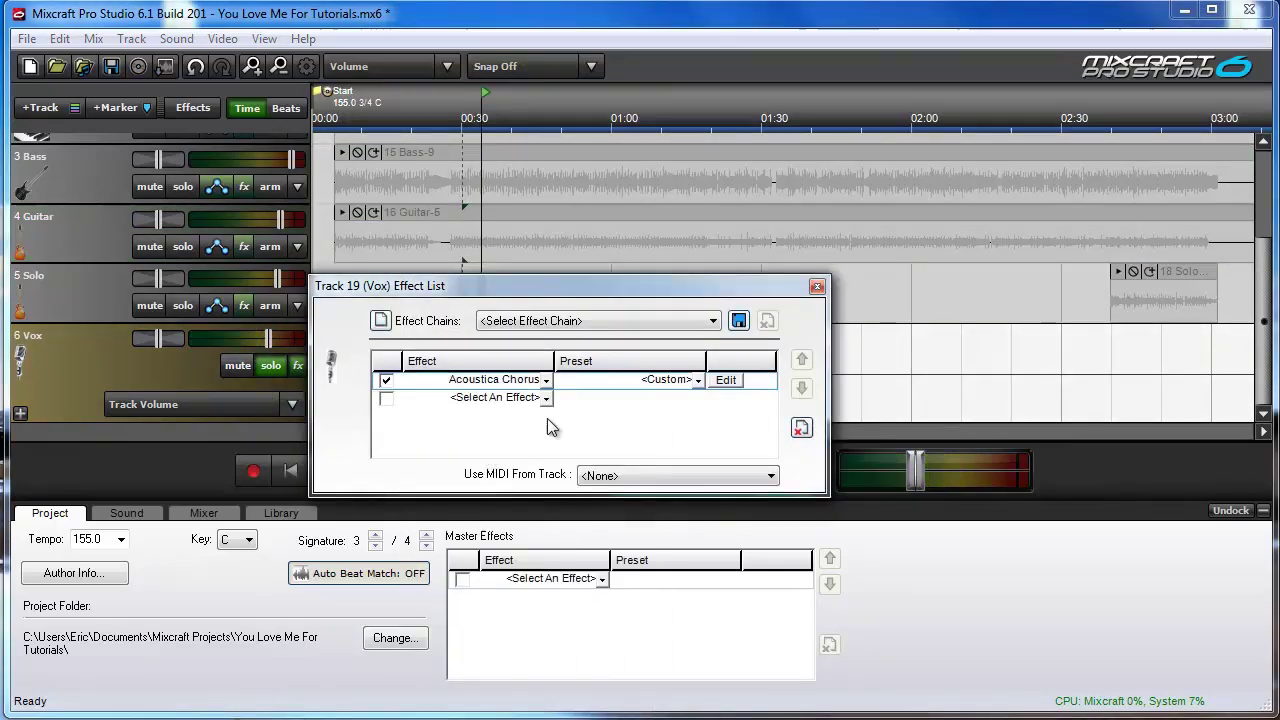
click(740, 381)
Set the vocal chorus to wet 69, delay 33.29, rate 0.57 and intensity 2.37.
drag(630, 410, 727, 410)
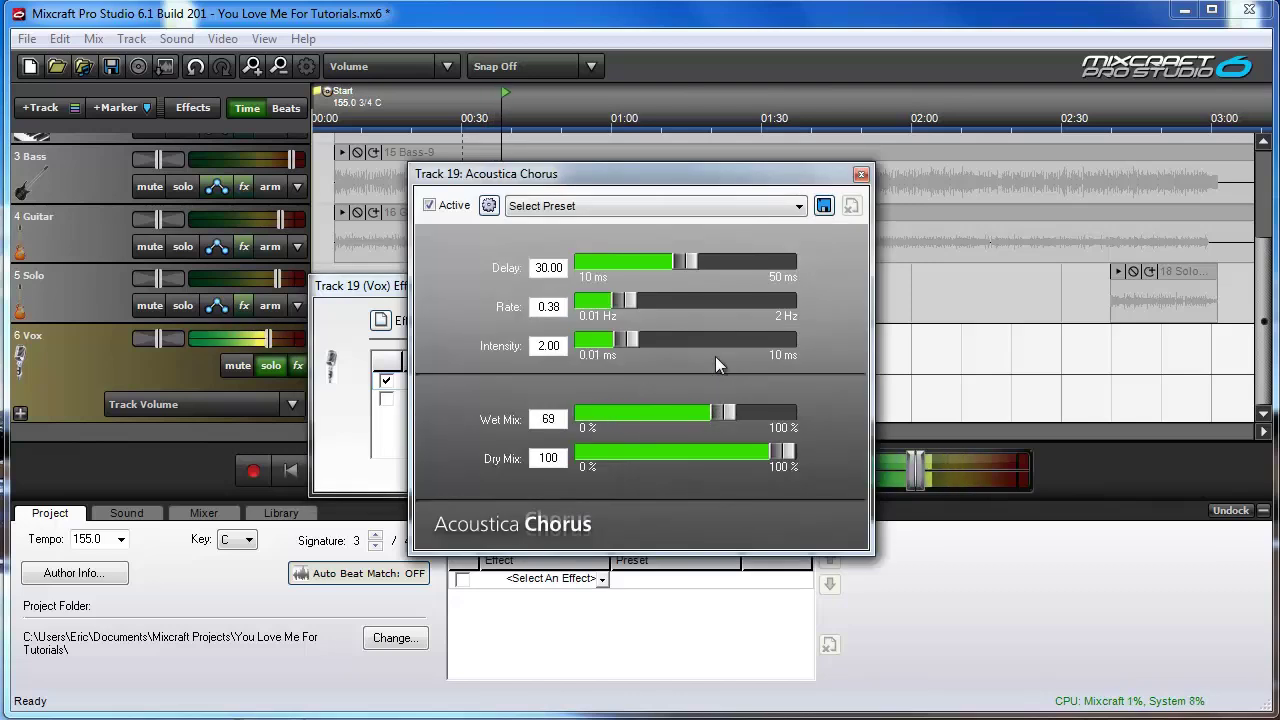
drag(689, 258, 705, 260)
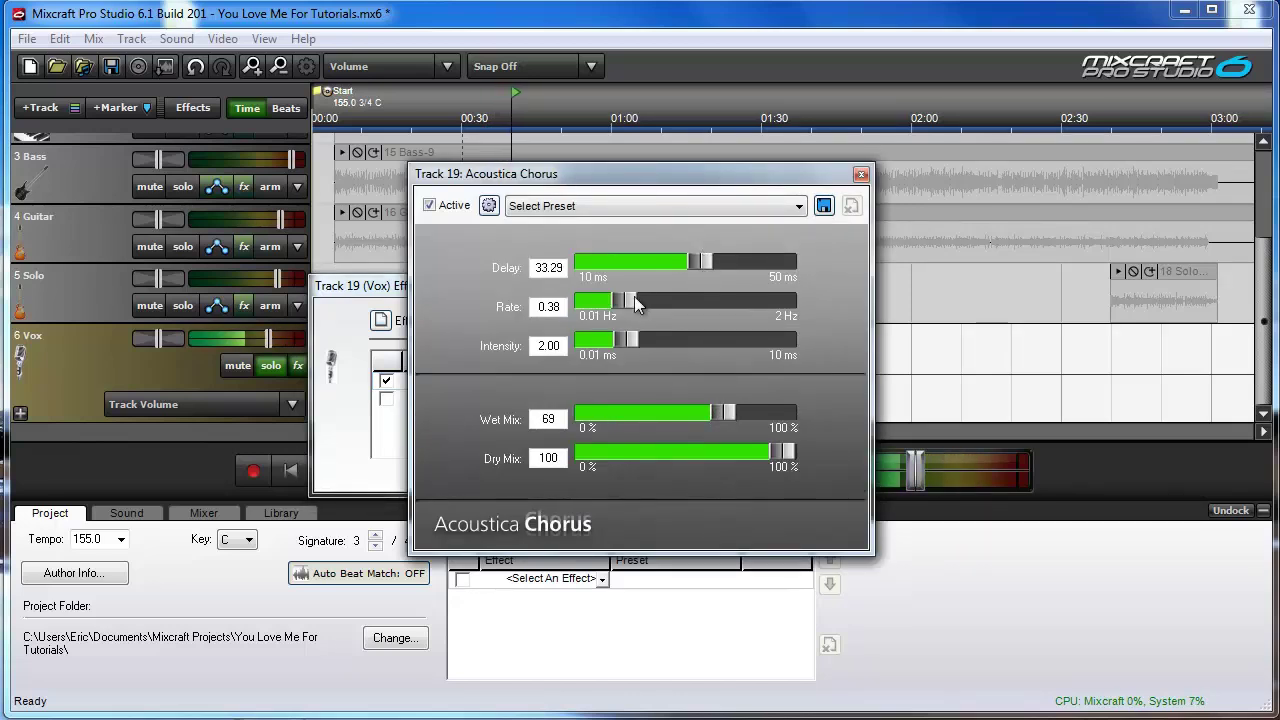
mouse_move(635, 298)
mouse_down()
mouse_move(653, 300)
mouse_move(637, 338)
mouse_up()
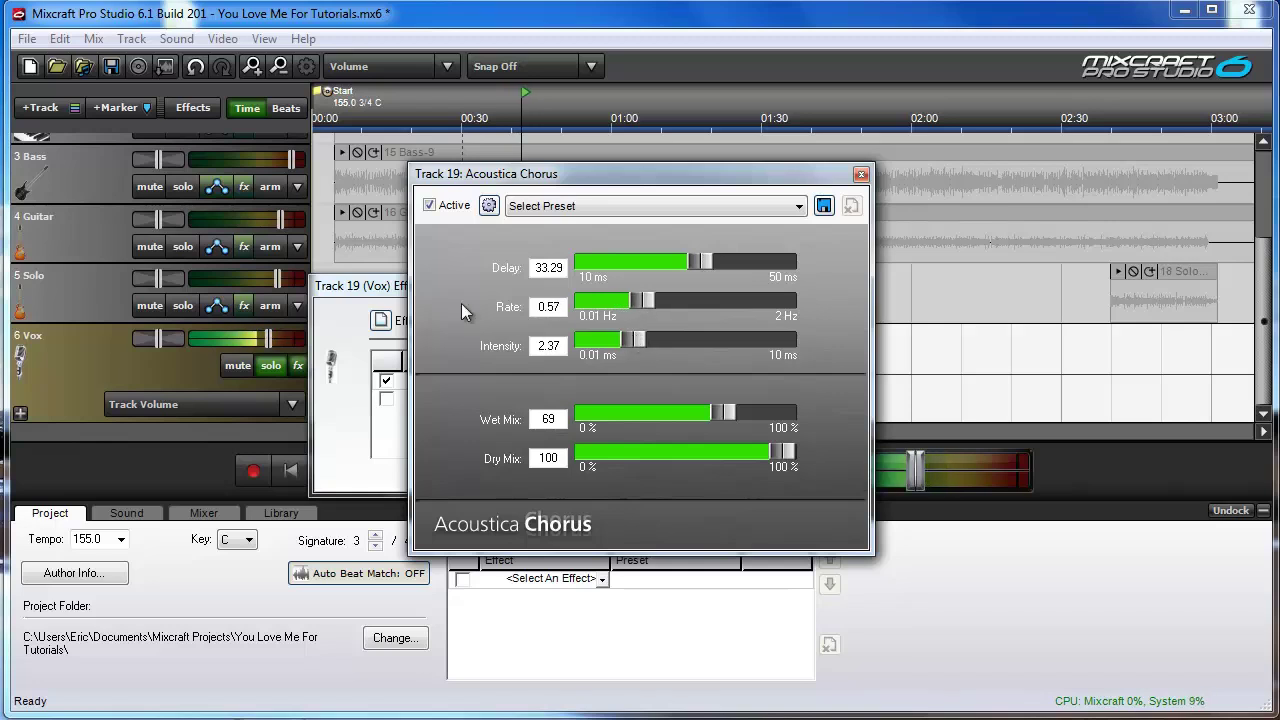
drag(323, 286, 725, 235)
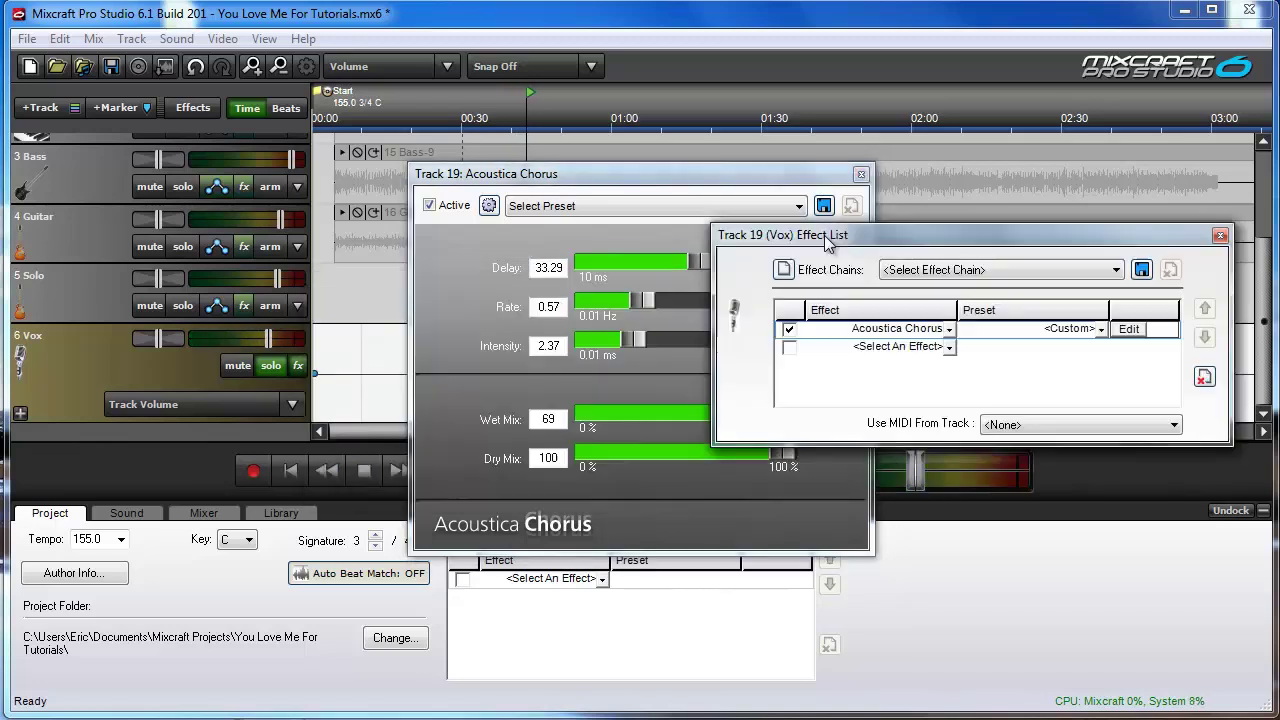
click(1220, 235)
drag(840, 174, 945, 167)
click(432, 112)
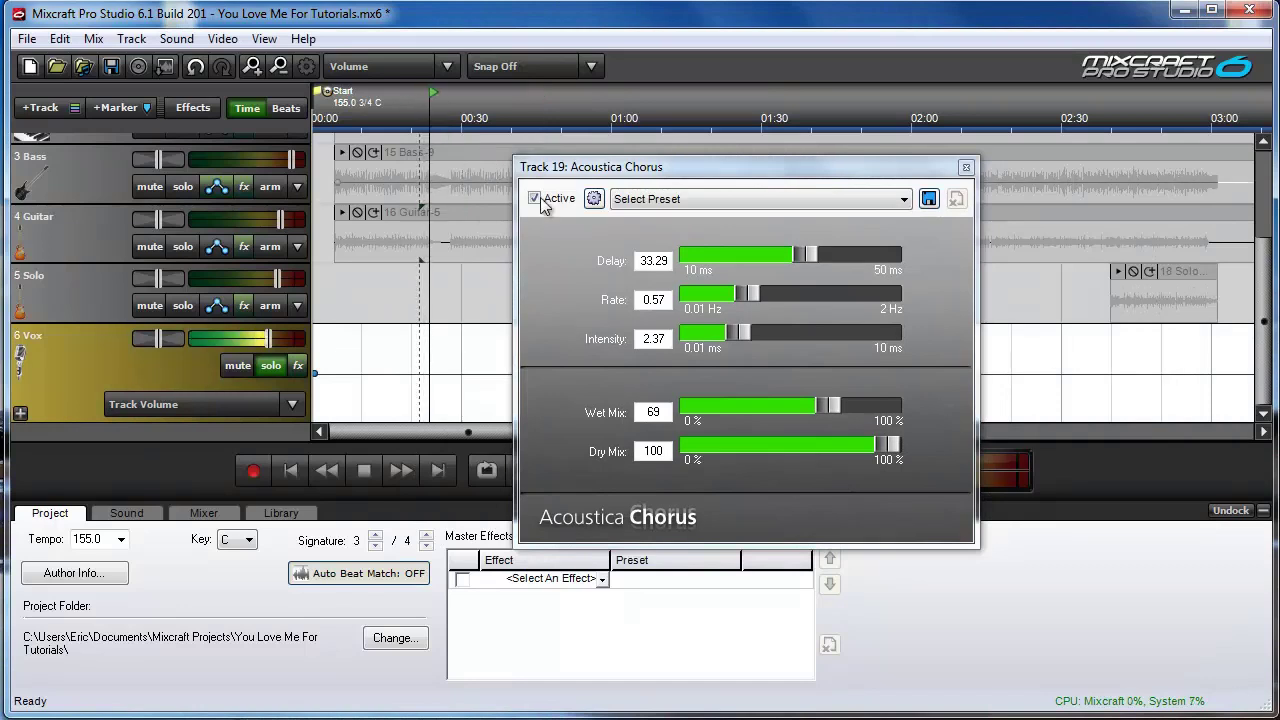
Raise the vocal chorus delay to 35.97 and wet to 74, then A/B it bypassed.
drag(809, 257, 820, 256)
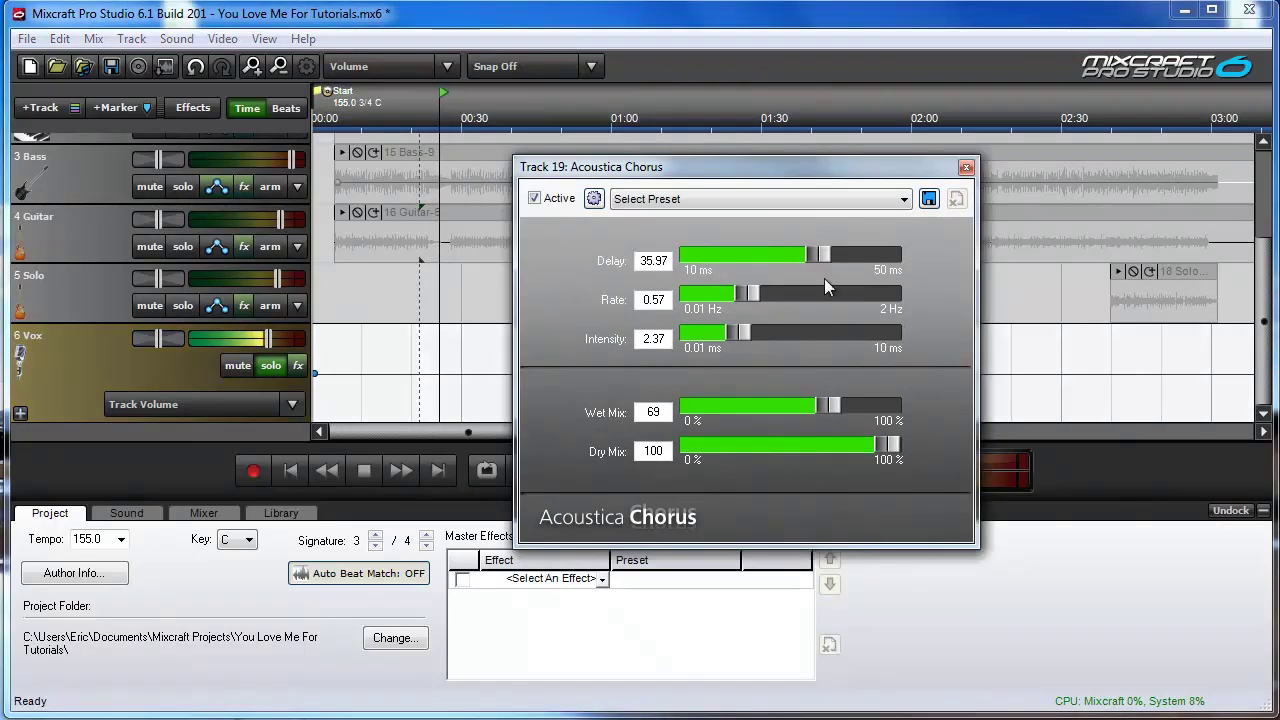
drag(826, 406, 837, 404)
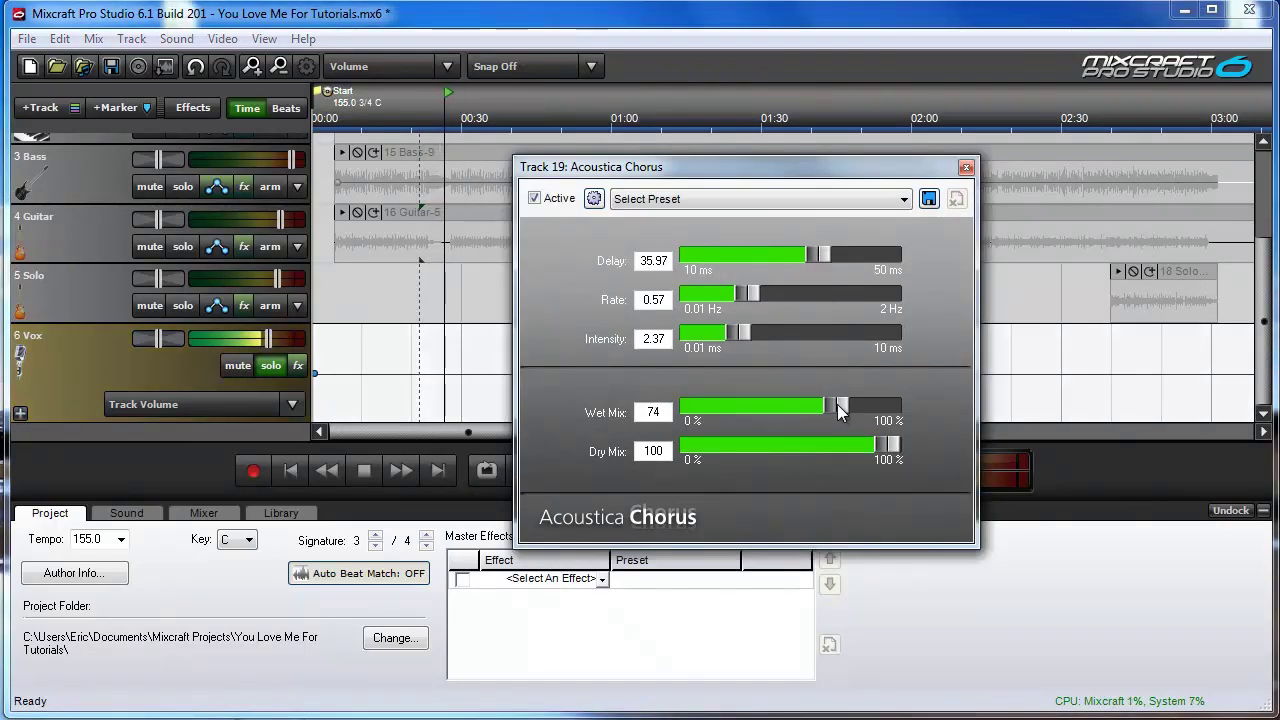
click(534, 198)
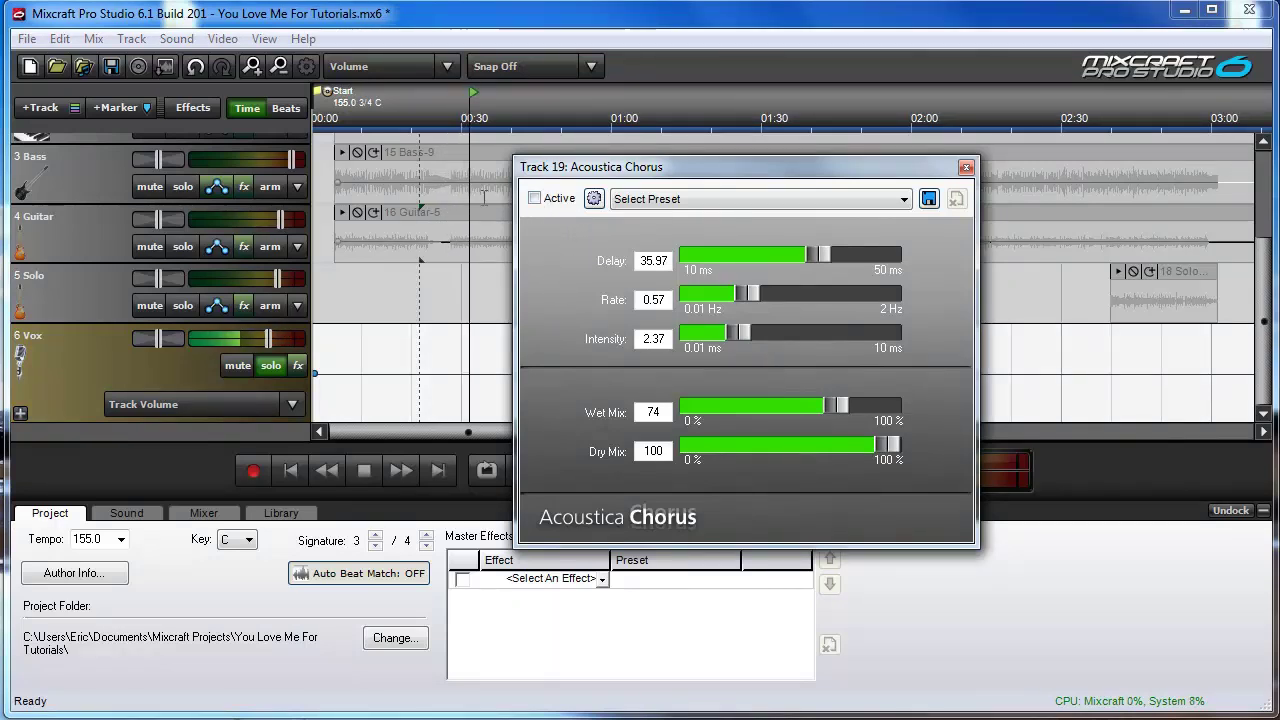
click(420, 122)
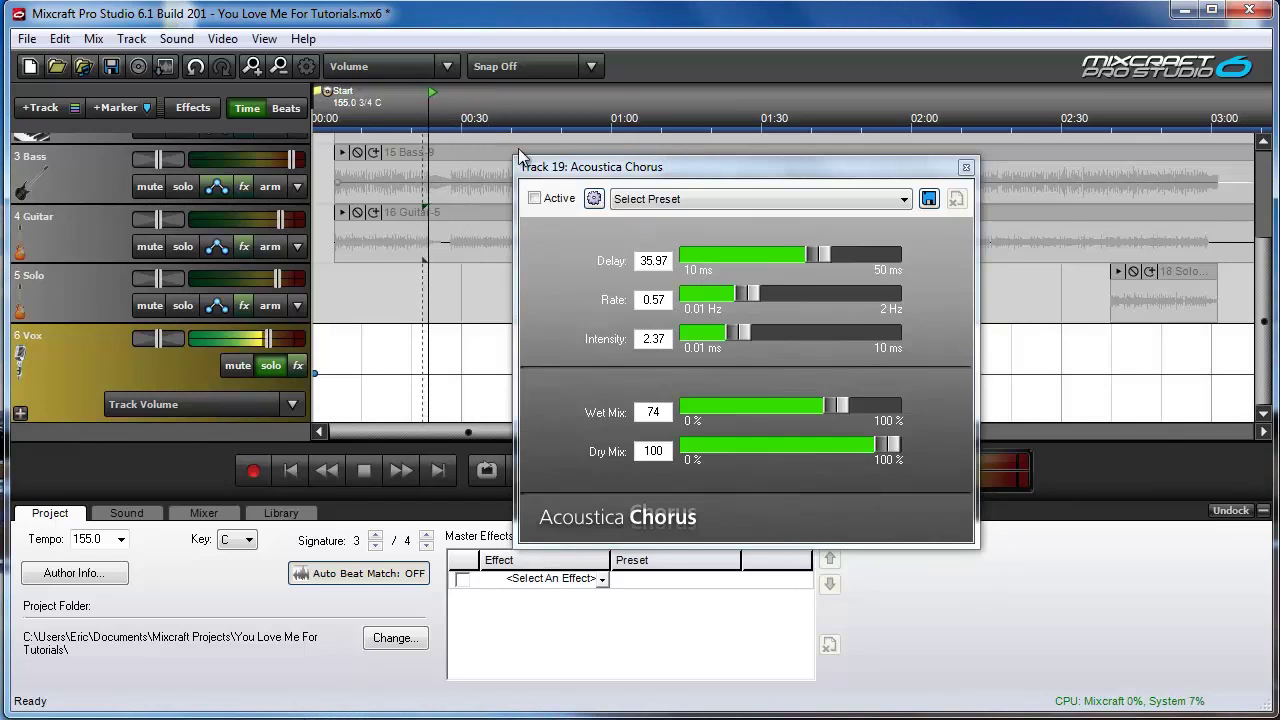
click(535, 199)
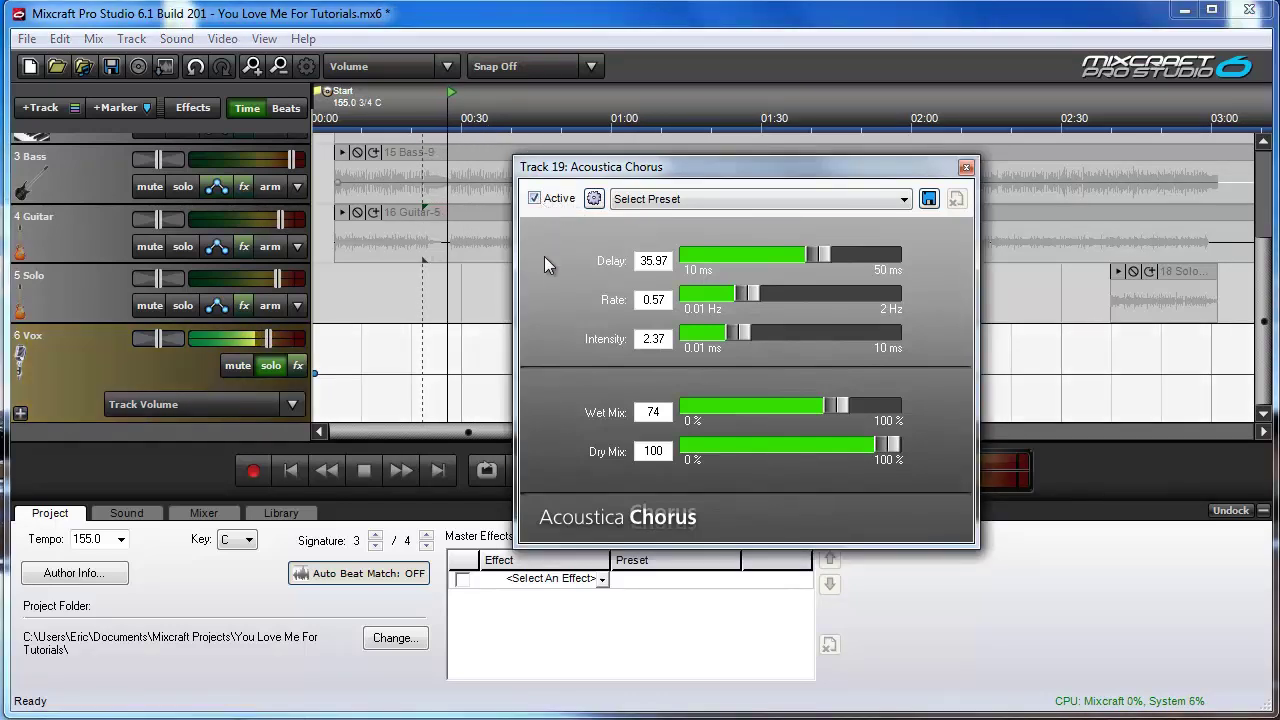
Slow the Vox chorus rate to 0.29 and replay the song from about 0:30.
click(364, 471)
mouse_move(752, 406)
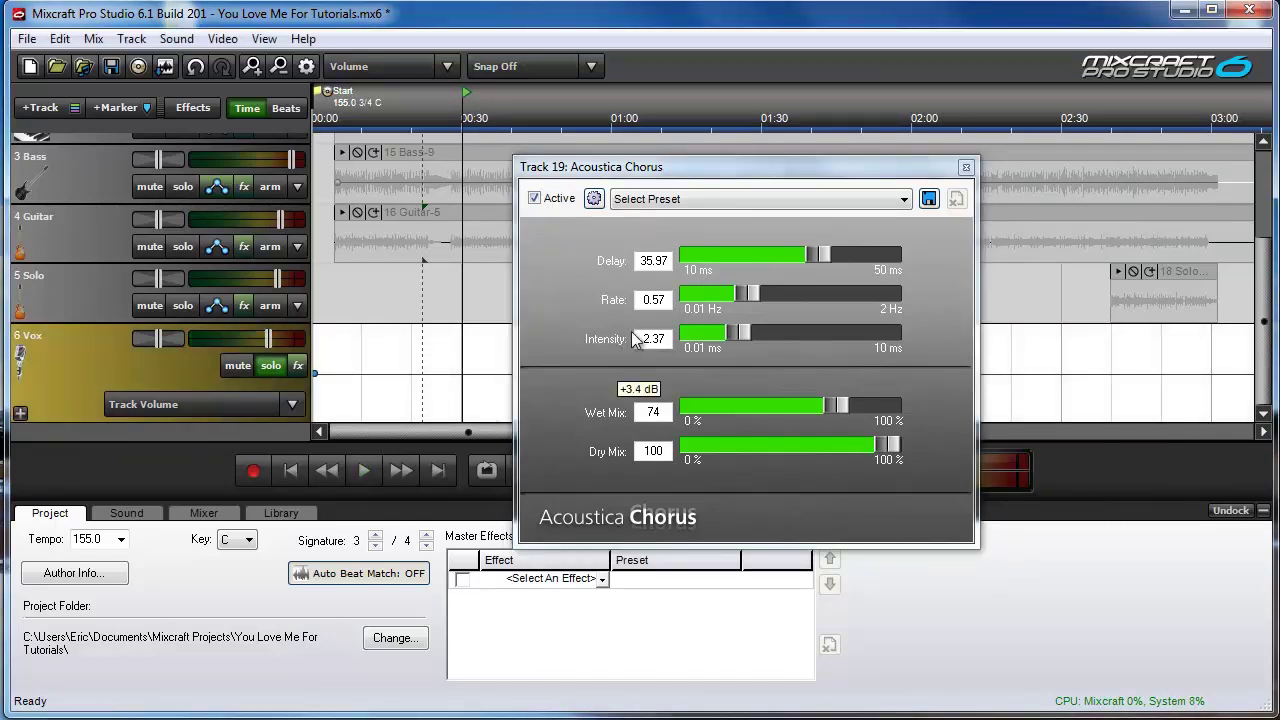
drag(743, 296, 718, 296)
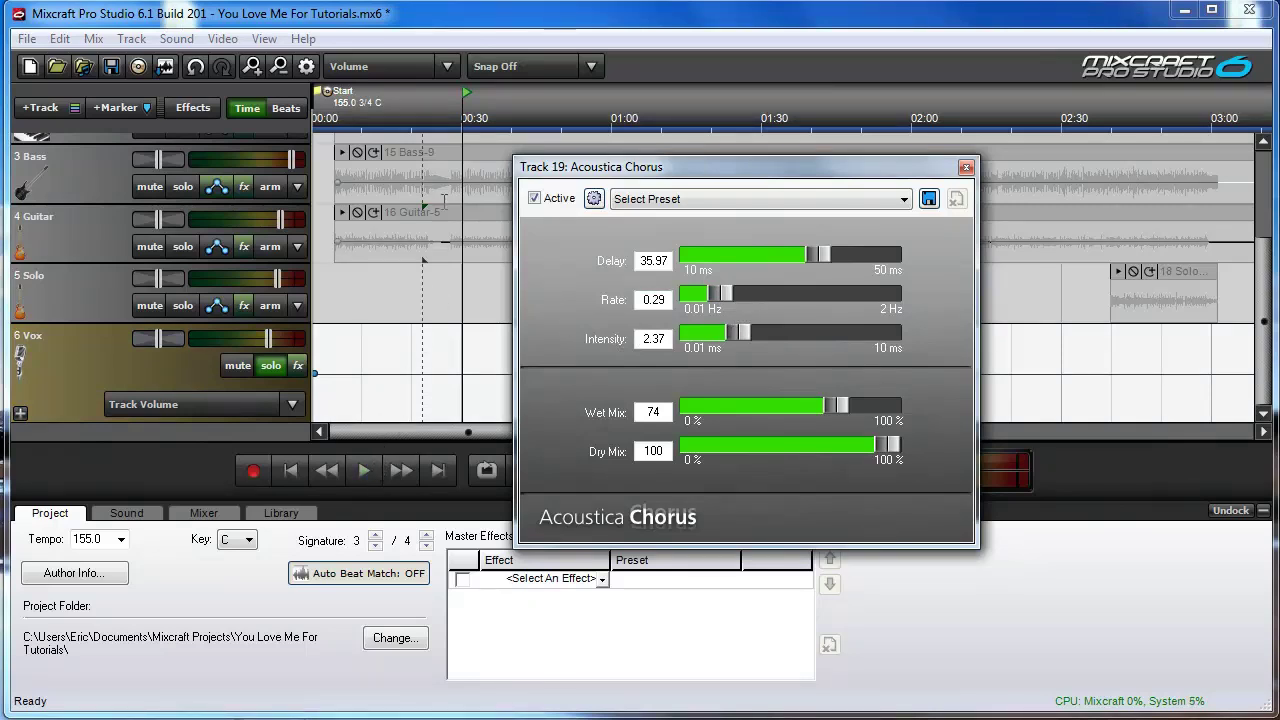
click(445, 125)
click(366, 474)
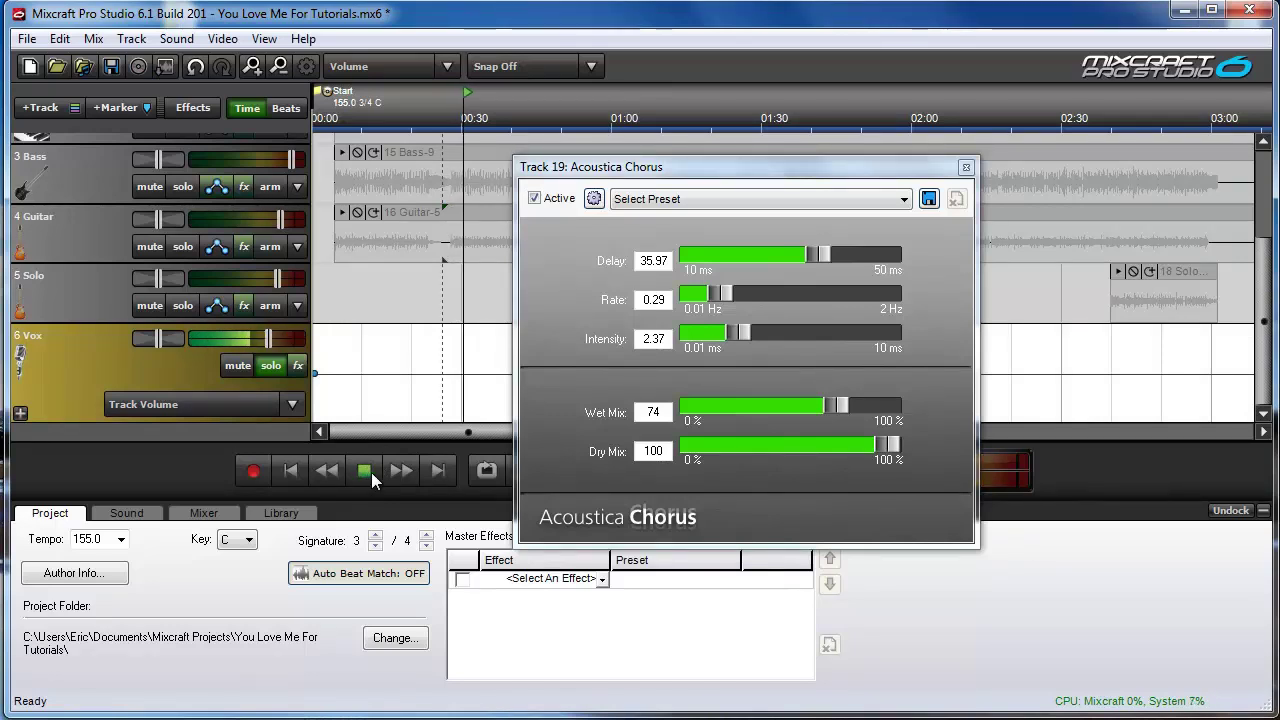
Raise Vox chorus wet mix to 81, lower intensity to 1.91 and rate to 0.26.
drag(838, 405, 855, 405)
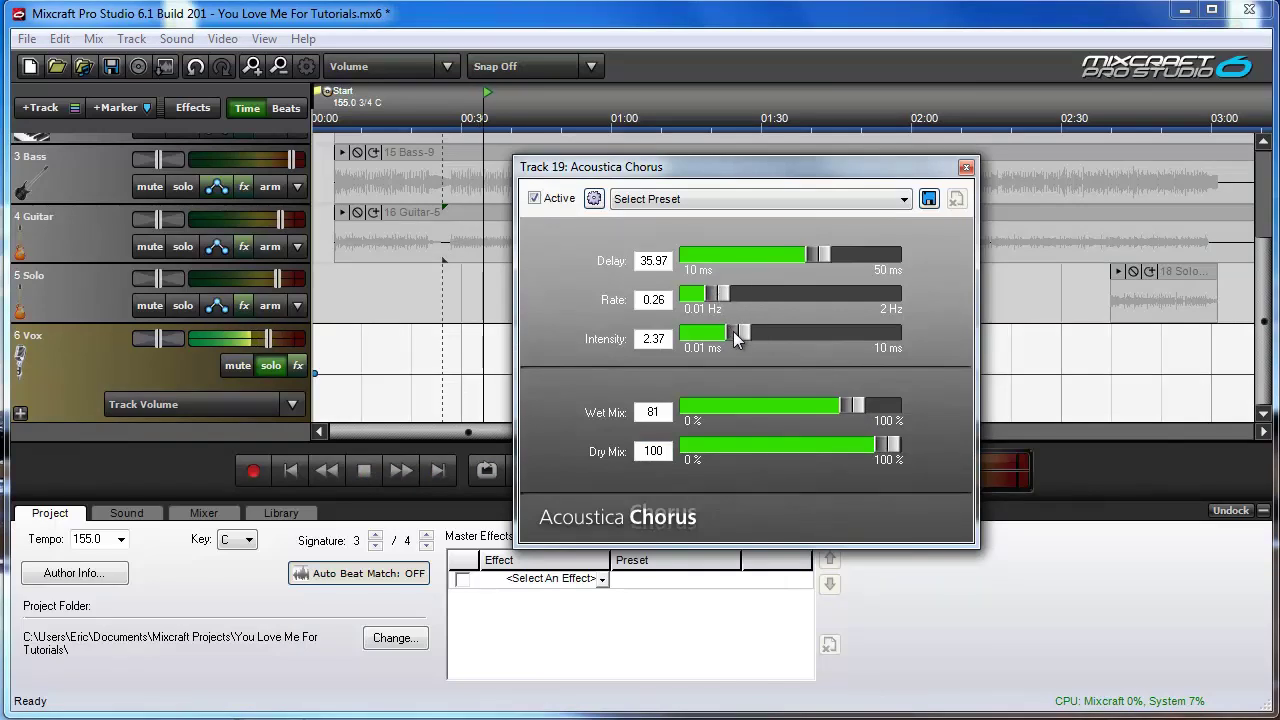
drag(745, 338, 733, 341)
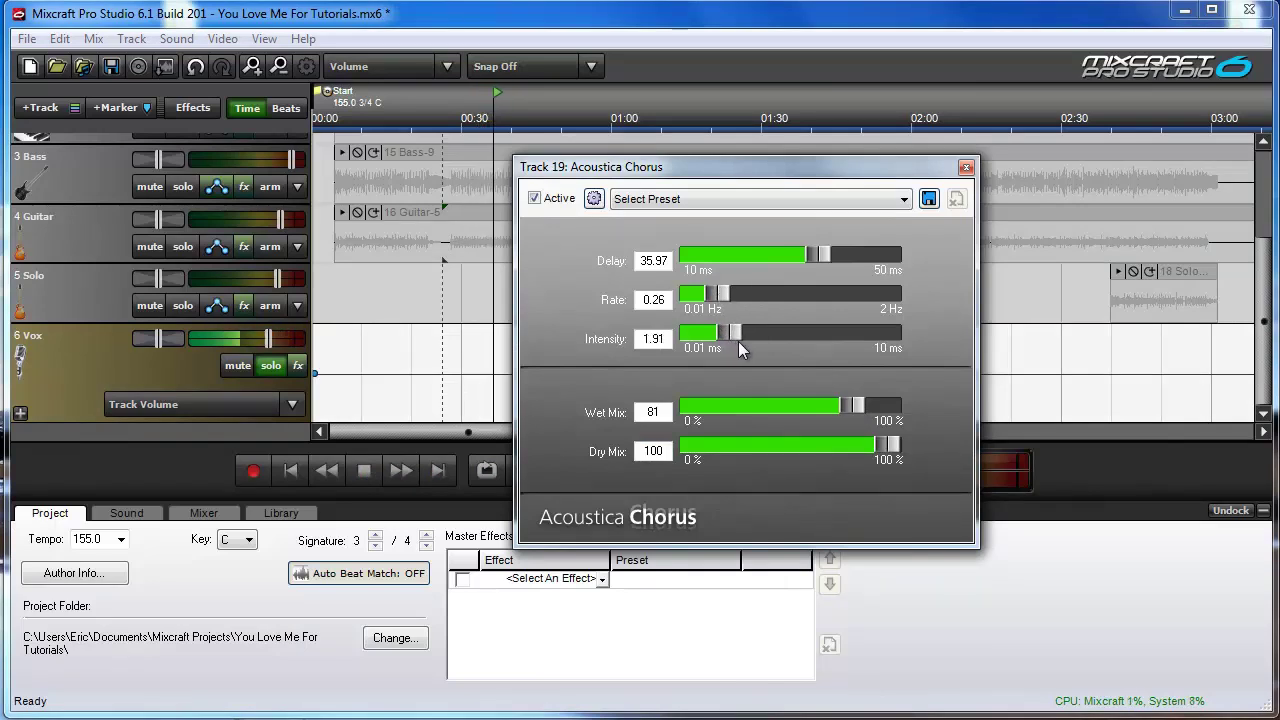
click(363, 472)
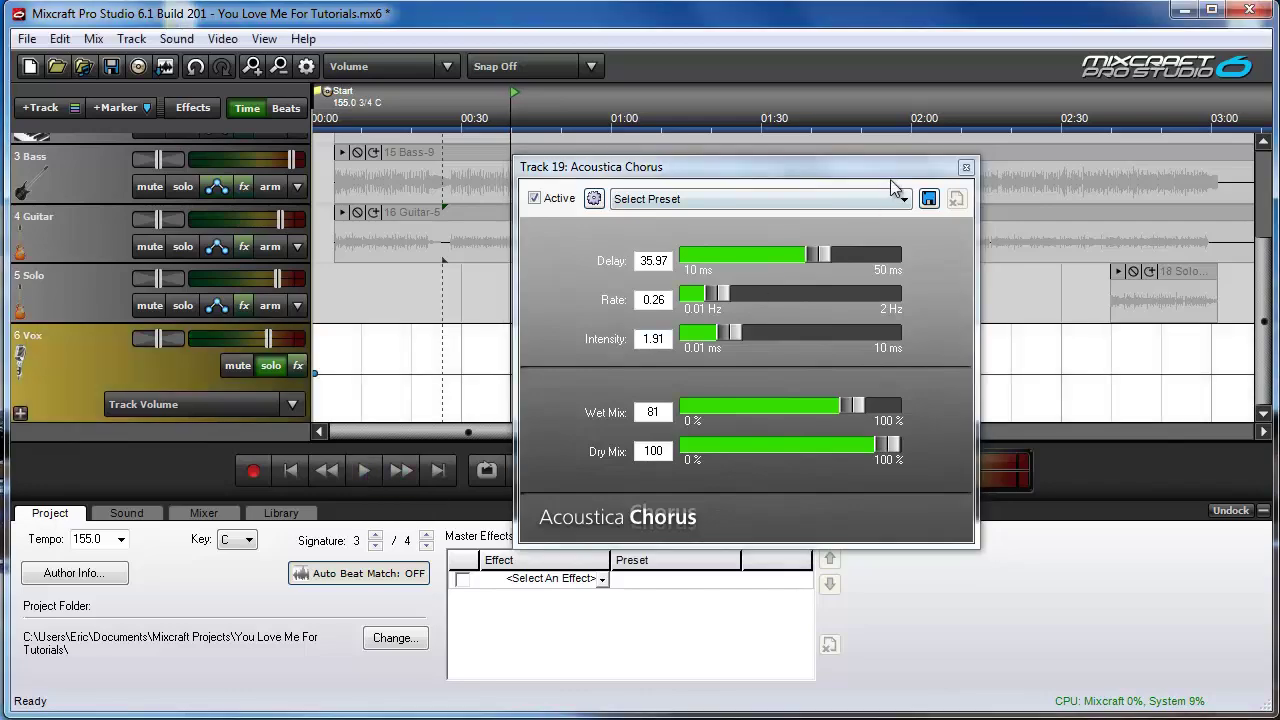
click(966, 168)
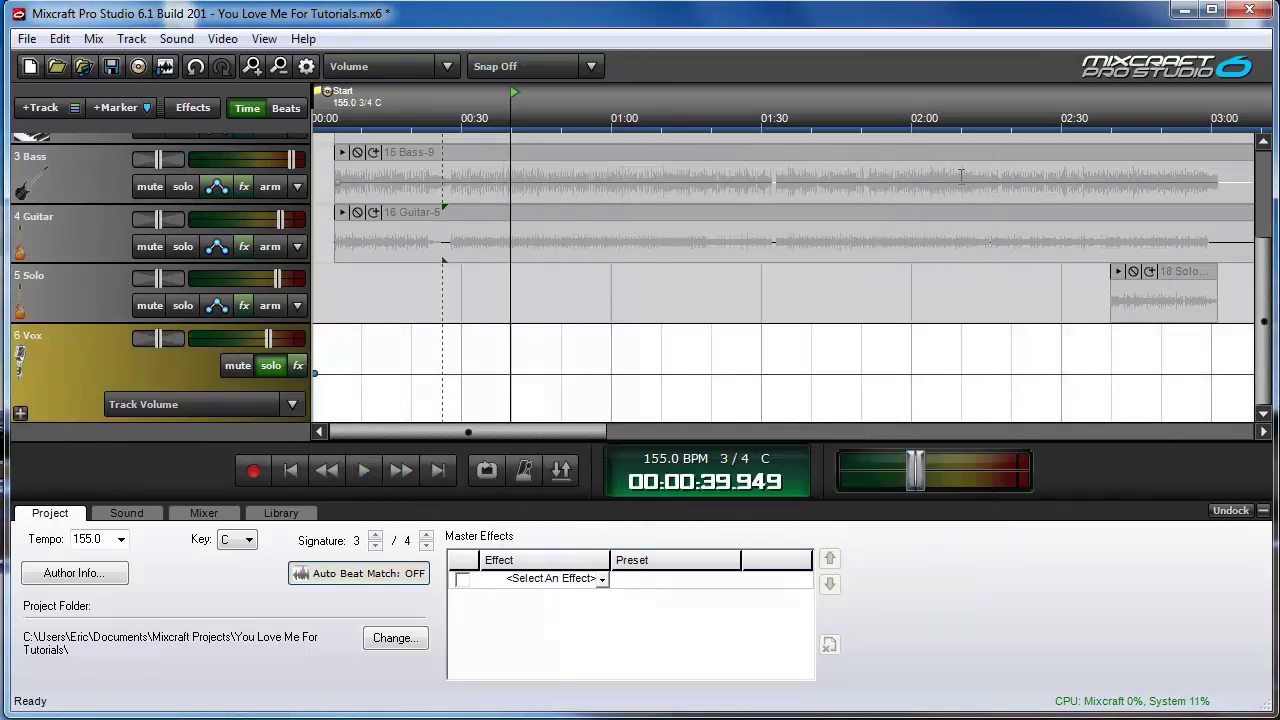